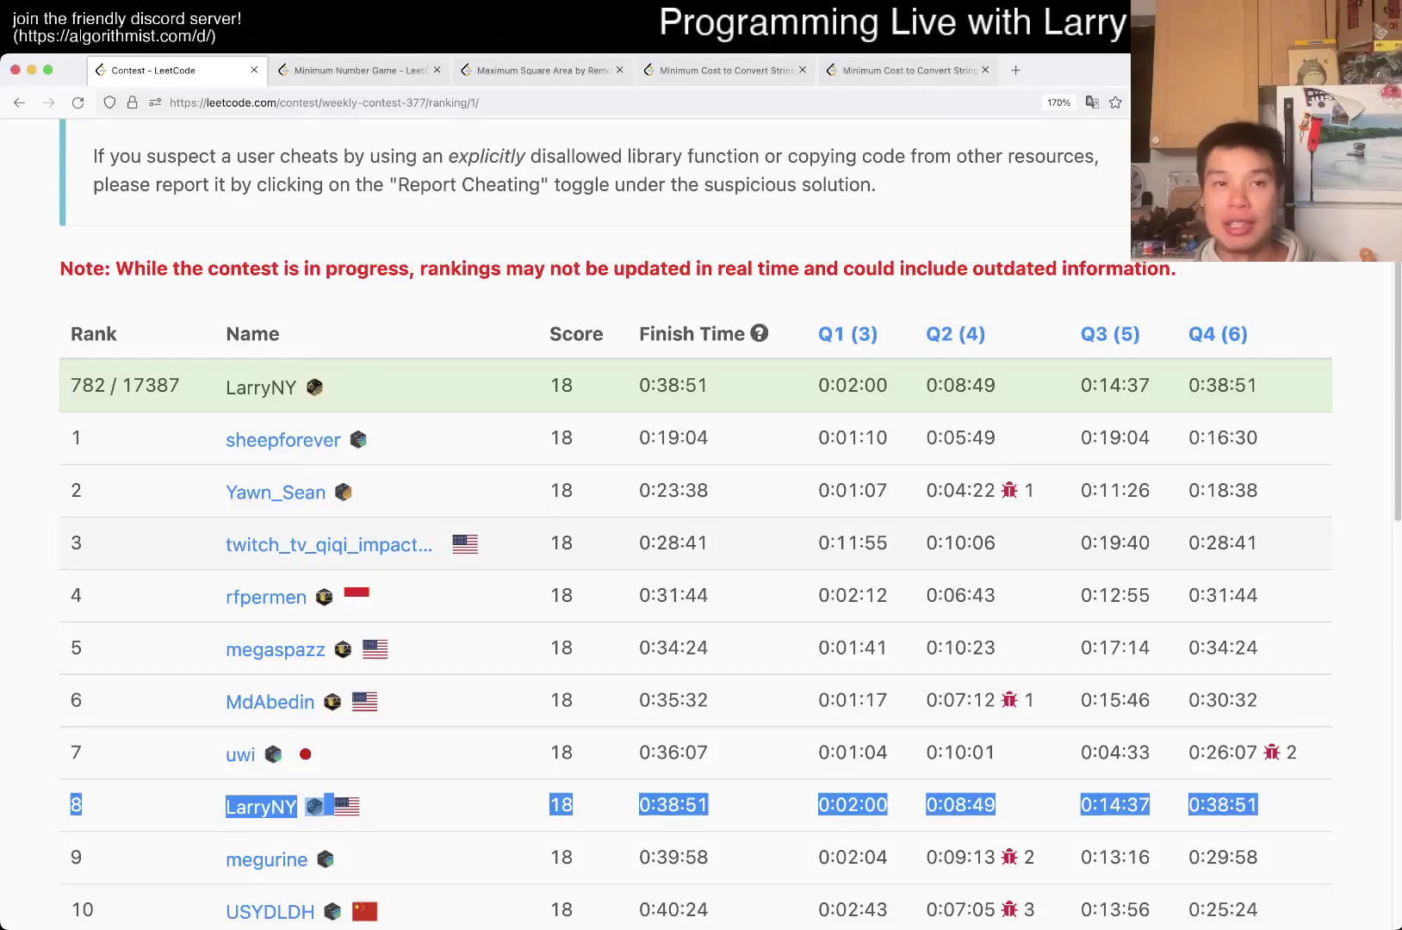
Step: Switch from the contest ranking to the Minimum Number Game problem statement
key("ctrl+Tab")
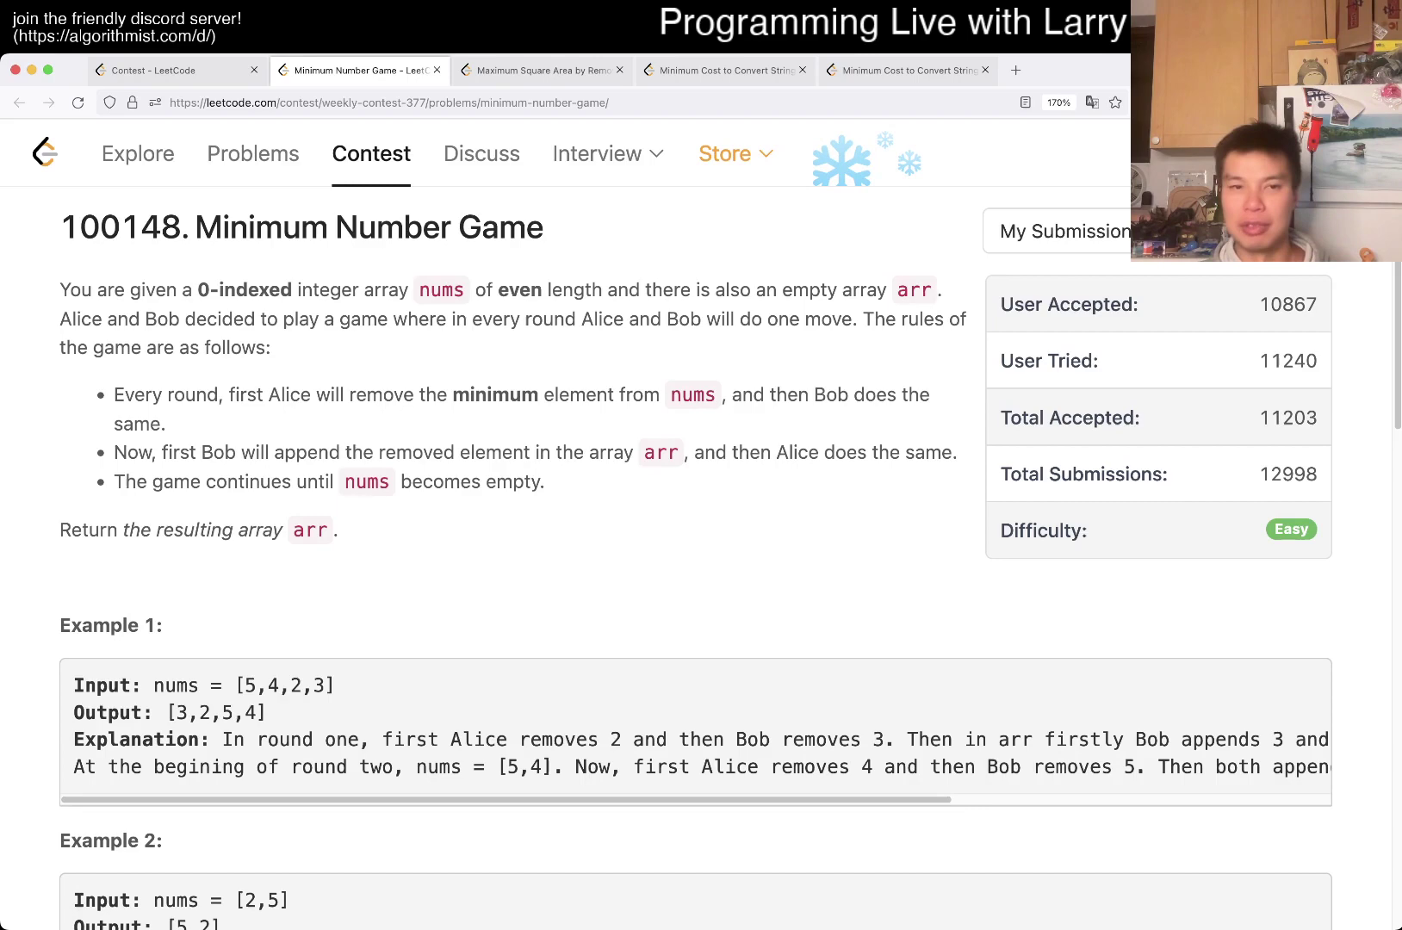
left_click_drag(942, 452, 161, 452)
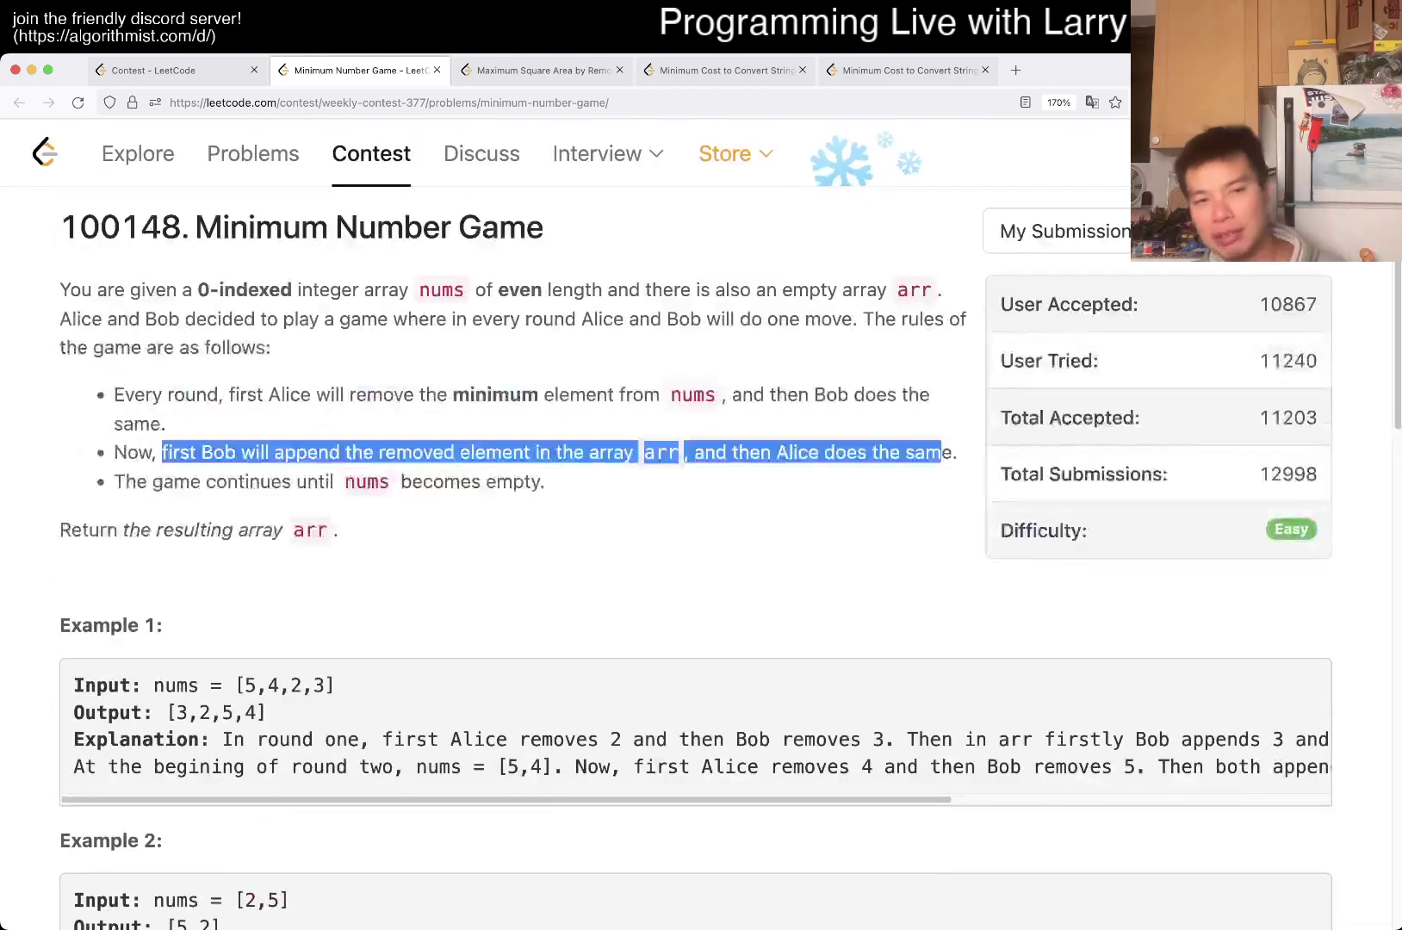
scroll(701, 547, "down", 3)
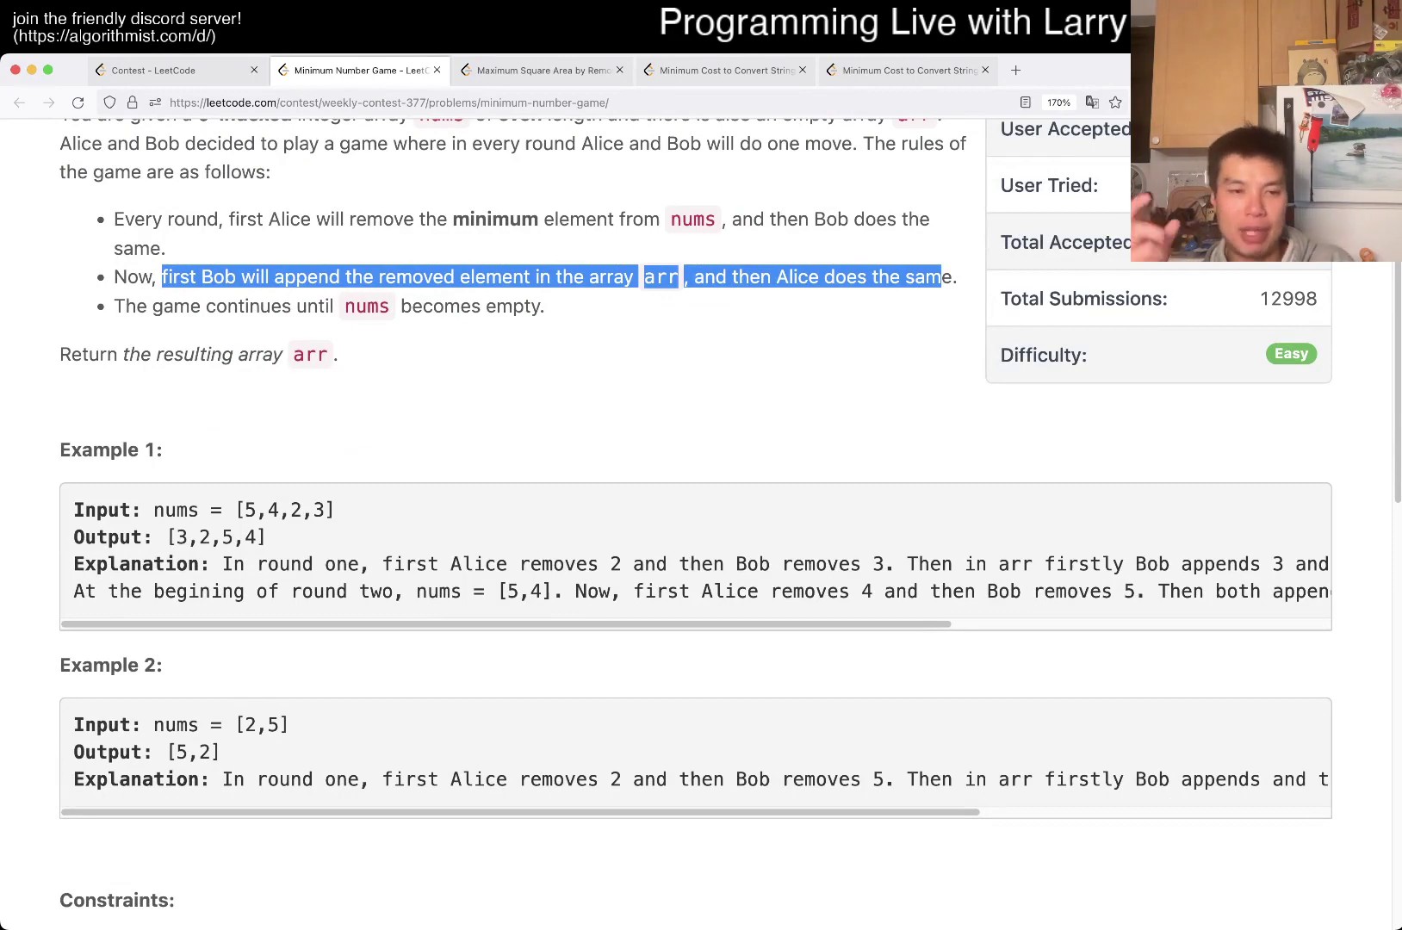
scroll(701, 525, "down", 8)
scroll(701, 525, "down", 6)
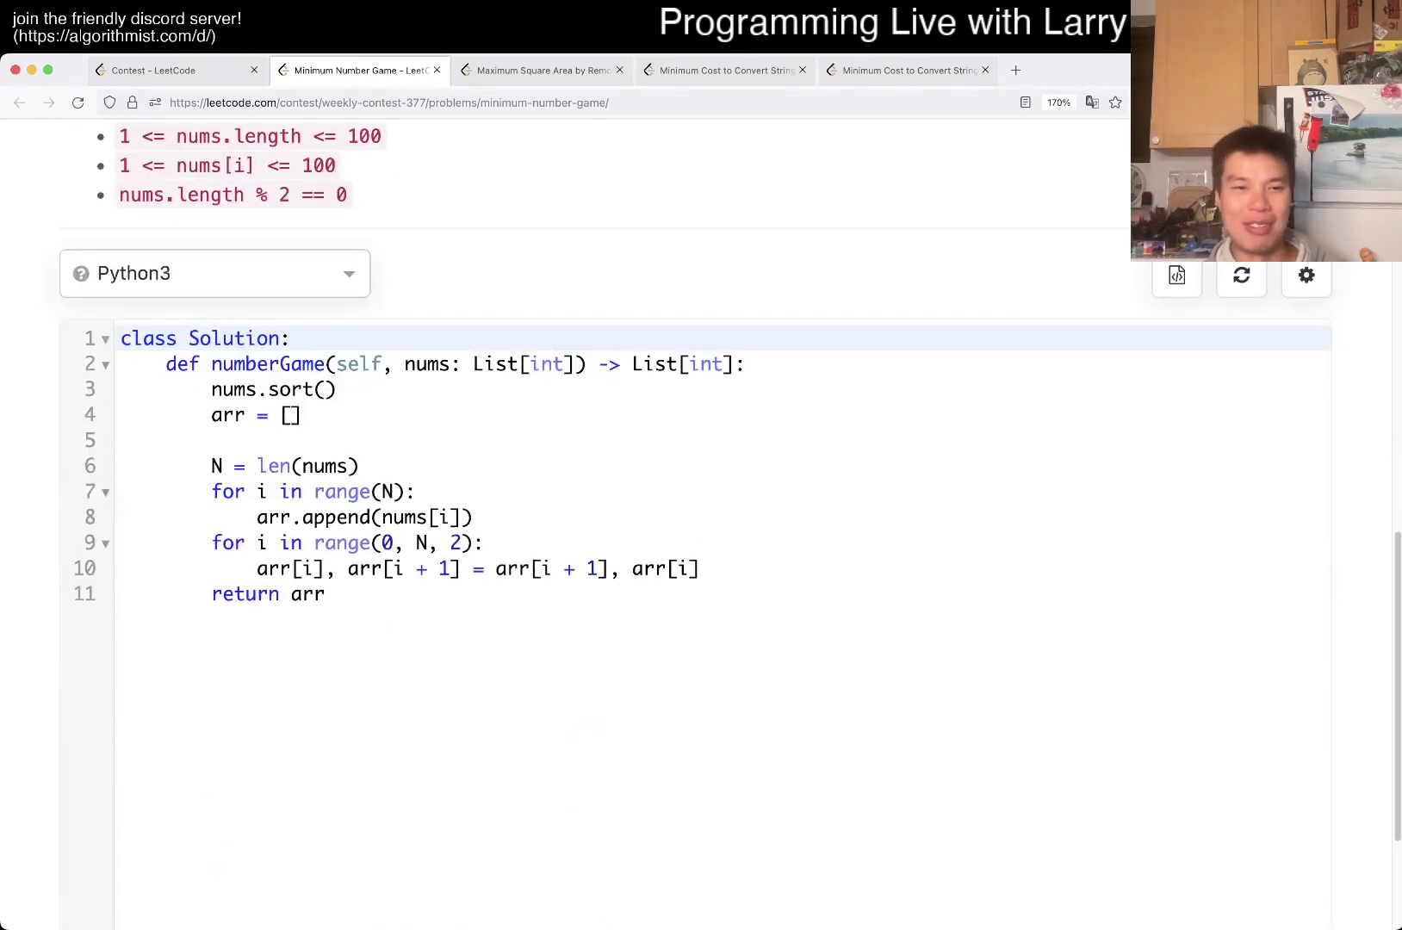
left_click_drag(153, 491, 630, 514)
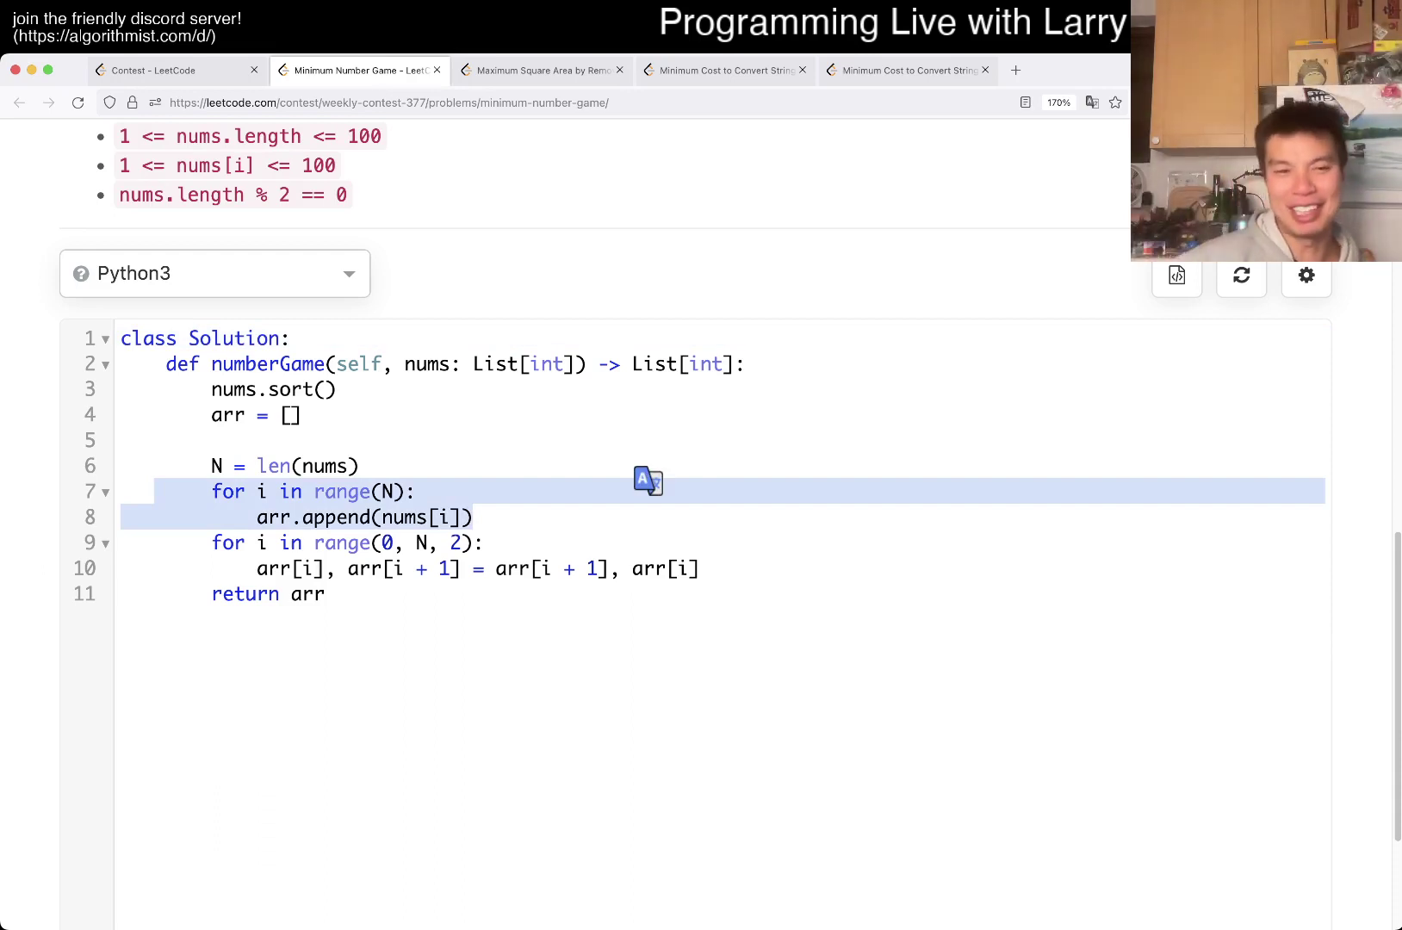
left_click(257, 516)
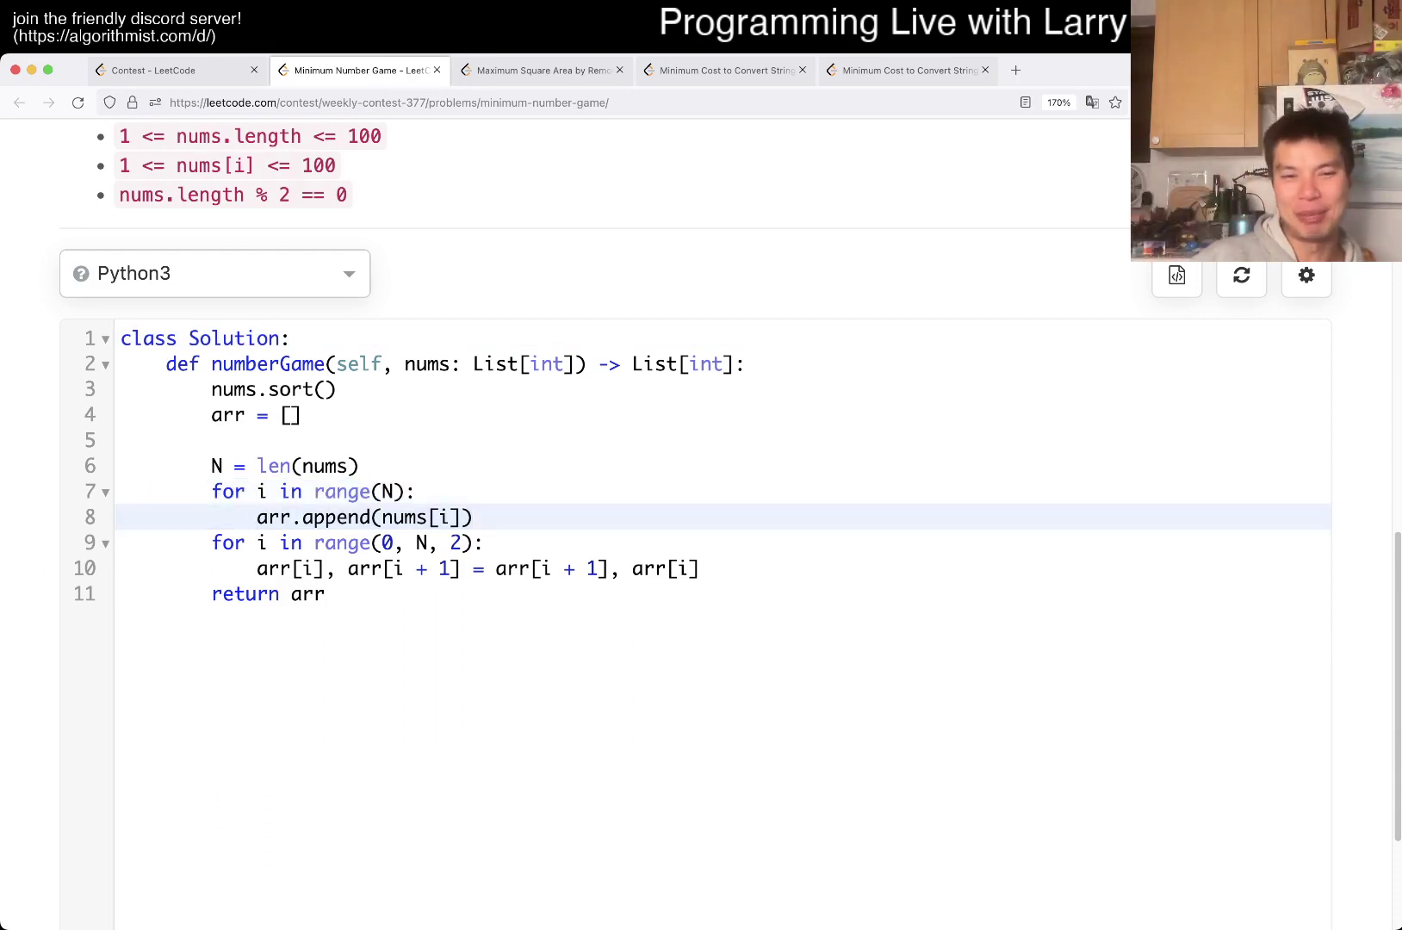
key("Down")
key("Up")
key("Home")
key("Up")
key("shift+Down")
key("shift+Down")
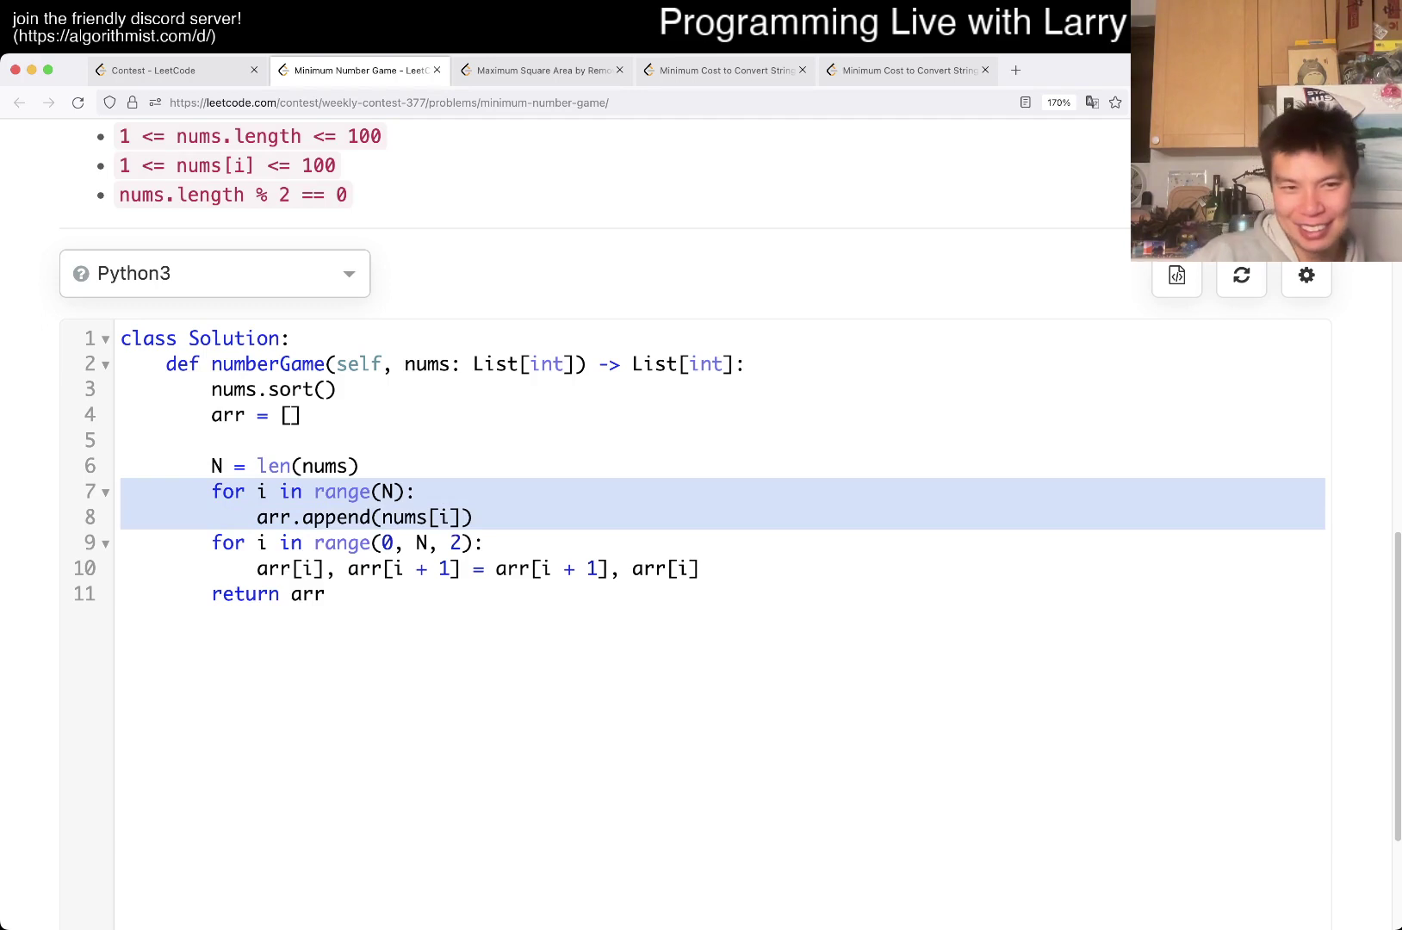
key("Escape")
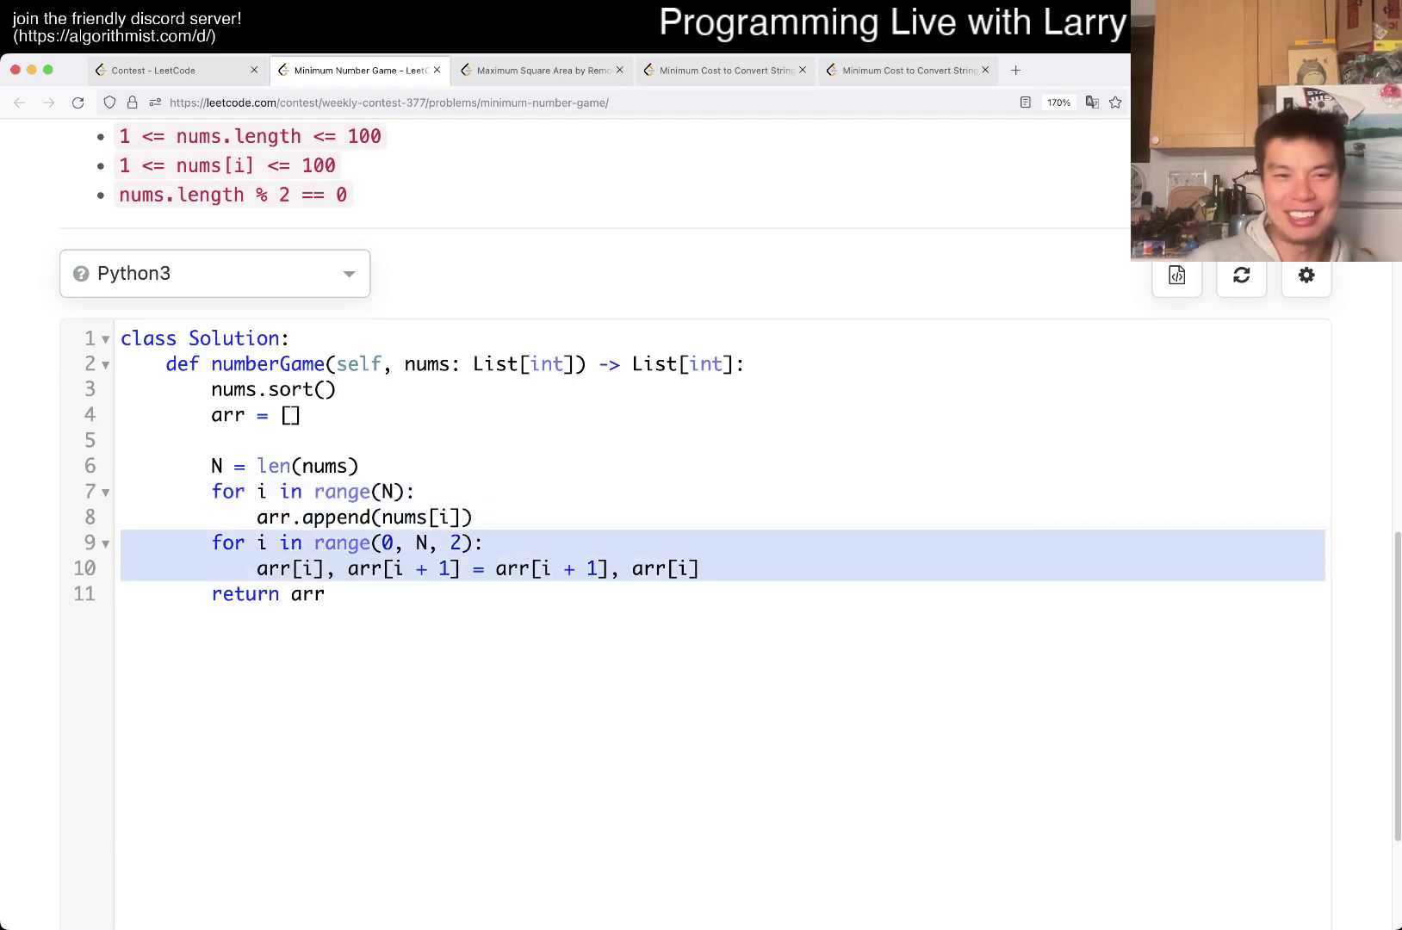
key("Up")
key("Up")
key("Up")
key("Up")
key("Up")
key("Up")
key("Down")
key("Down")
key("Down")
key("Down")
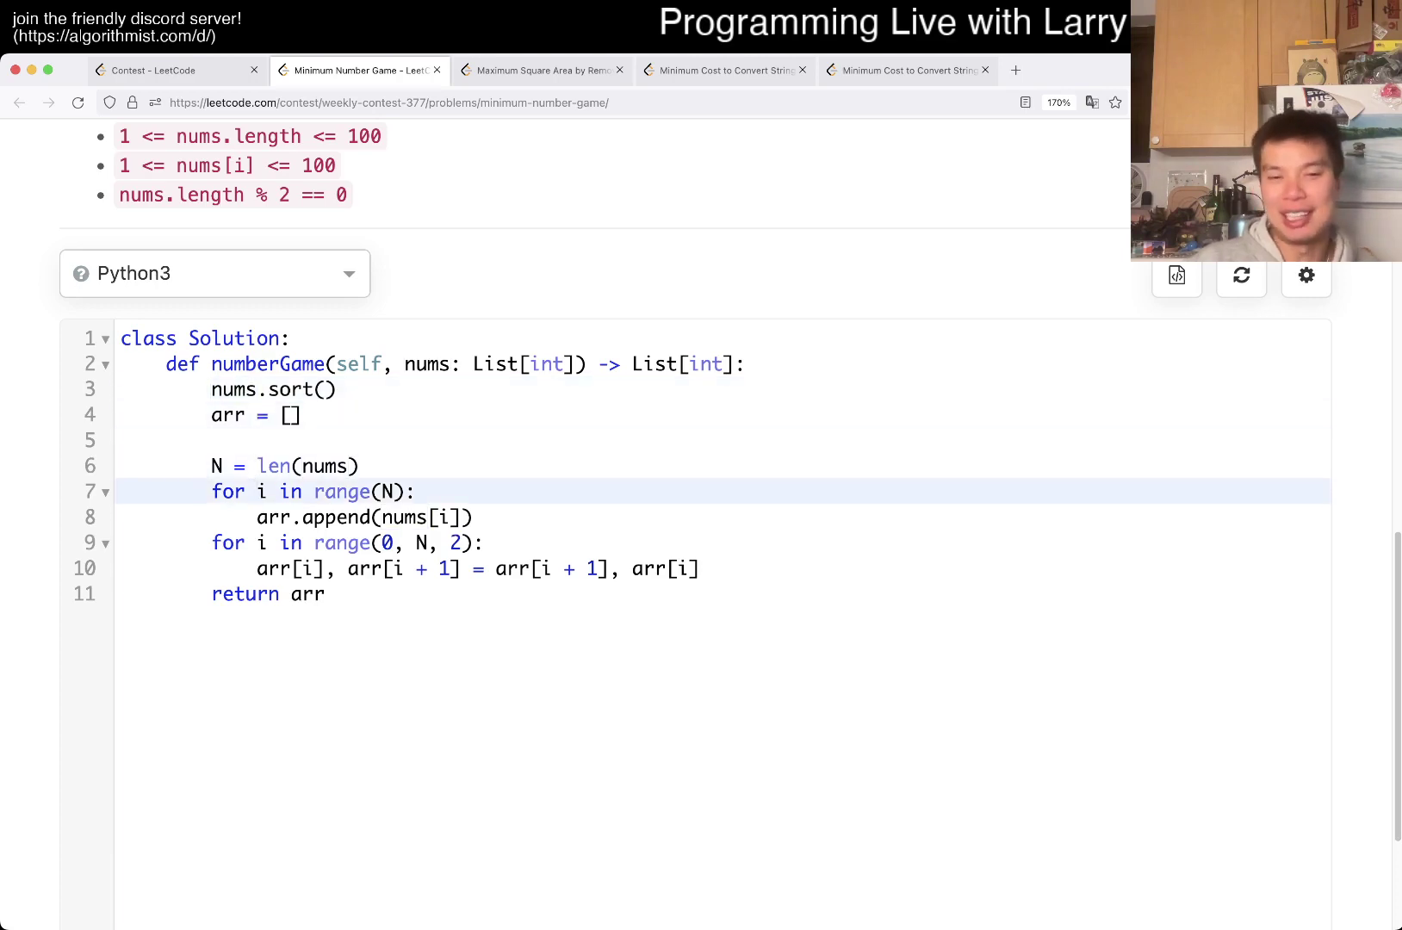
key("Down")
key("Down")
key("End")
key("Down")
key("Up")
key("Up")
key("Up")
key("Up")
key("Up")
key("Up")
key("Up")
key("shift+Down")
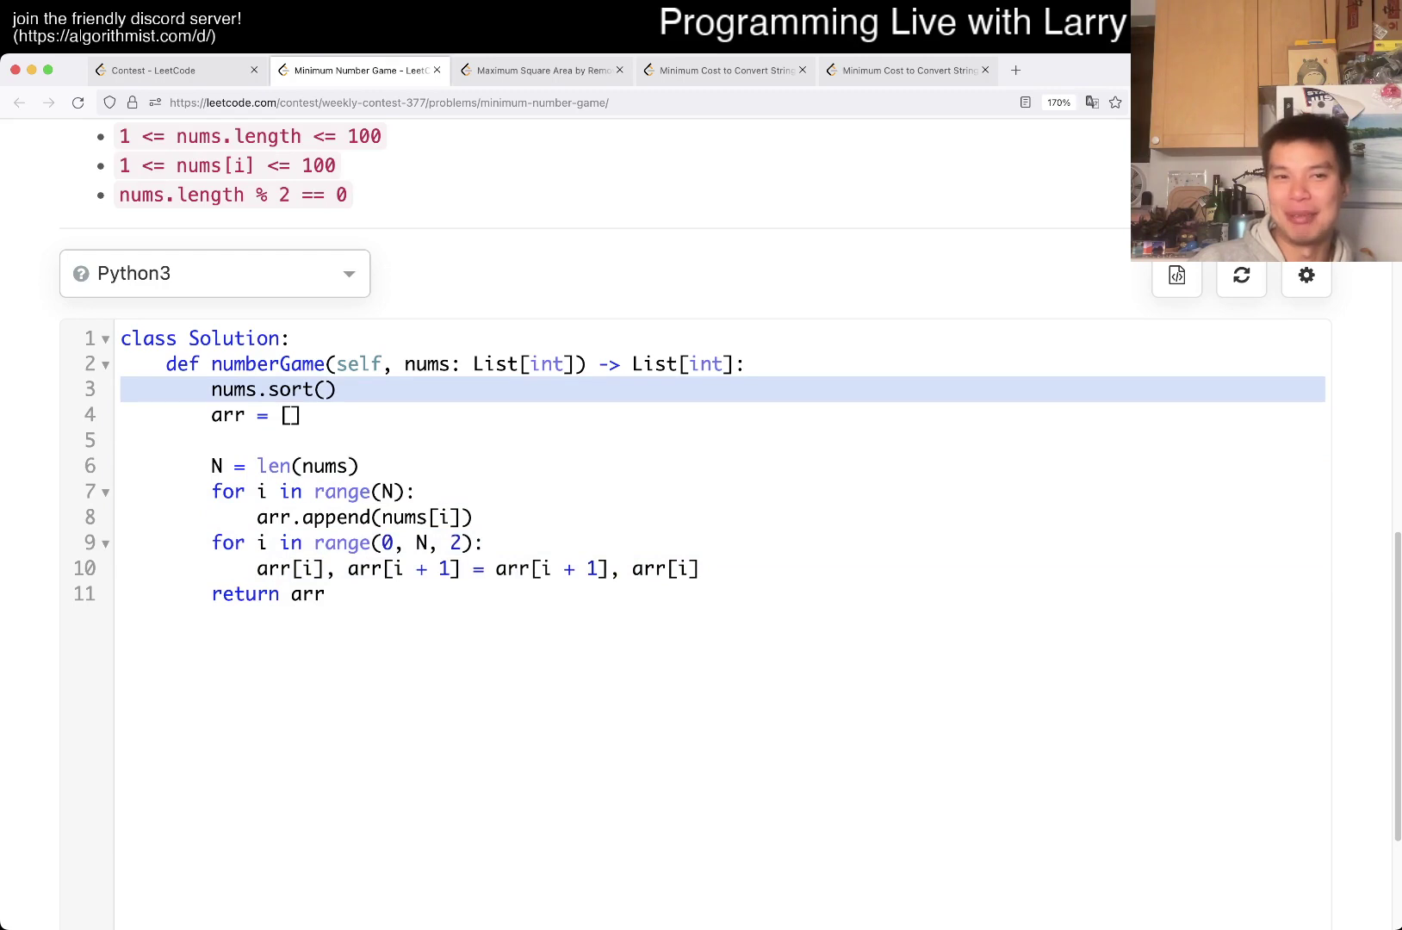
scroll(701, 482, "up", 2)
scroll(701, 482, "down", 1)
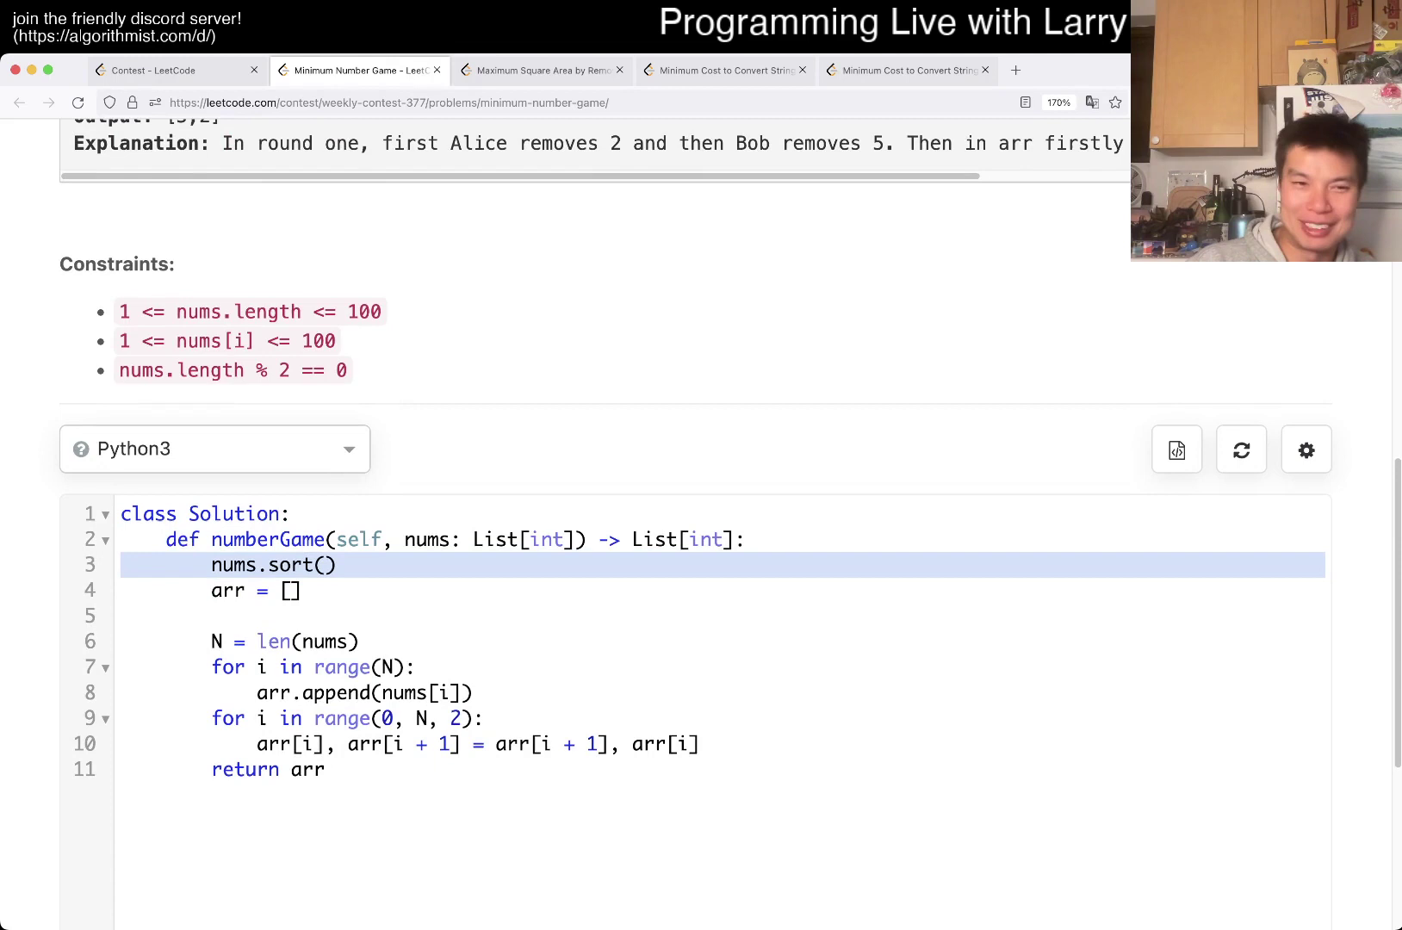
left_click_drag(383, 312, 118, 312)
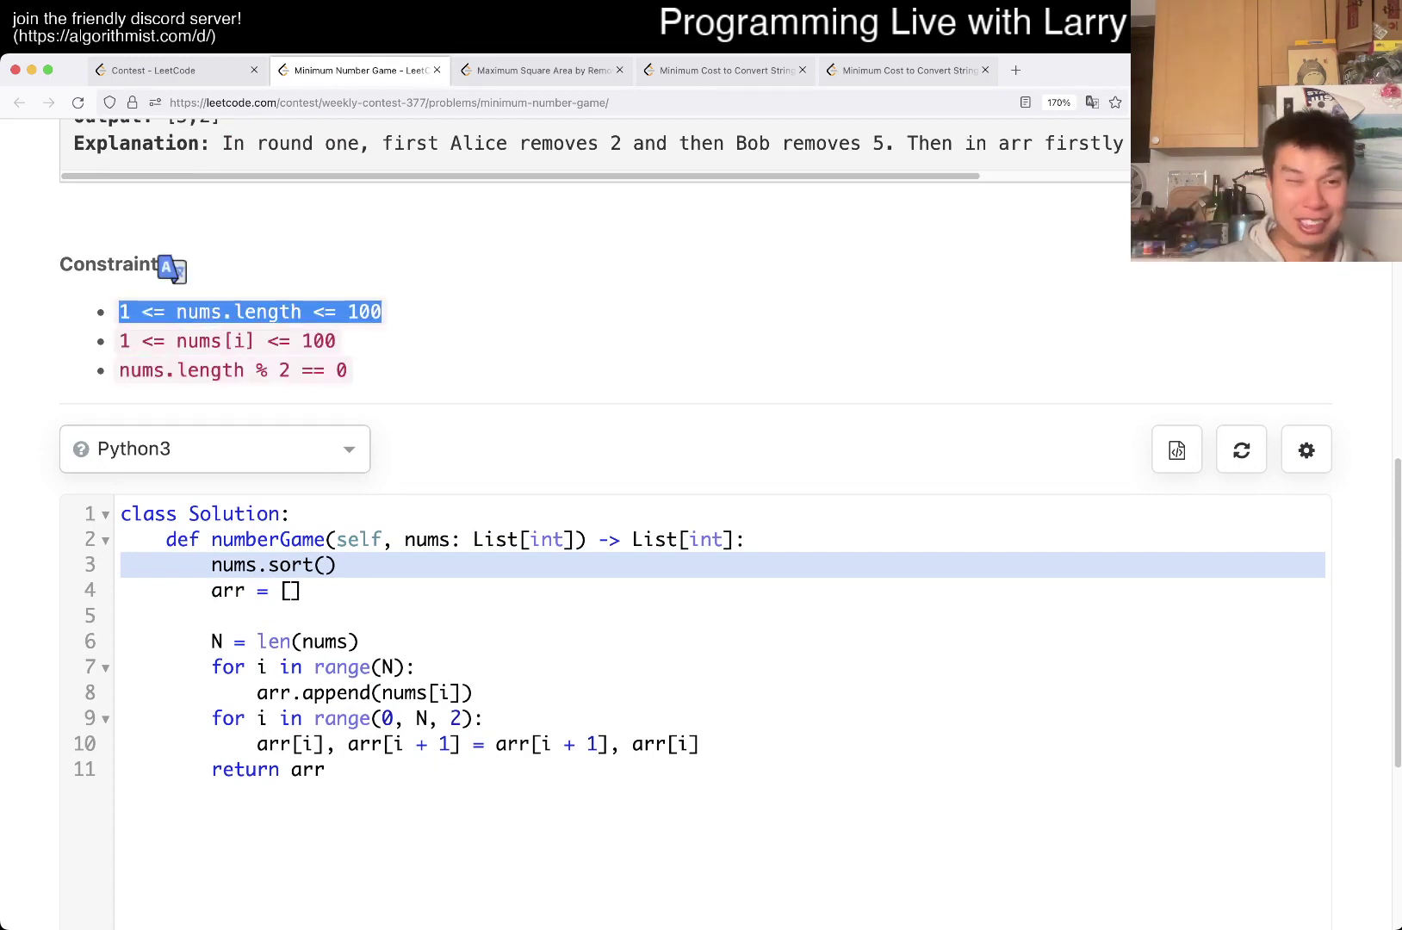
left_click_drag(335, 341, 121, 329)
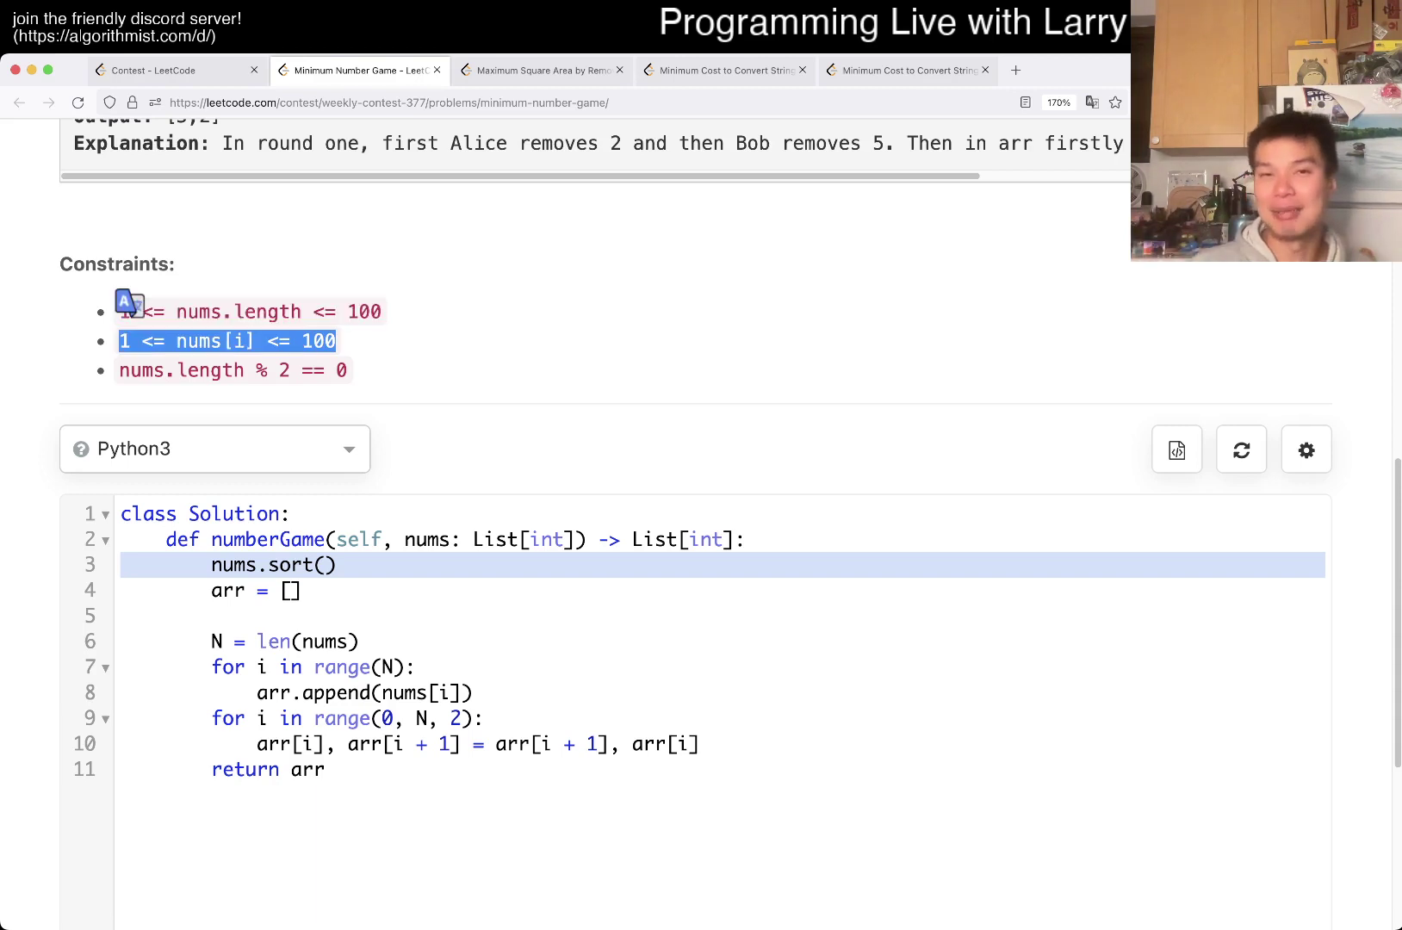
key("super+Tab")
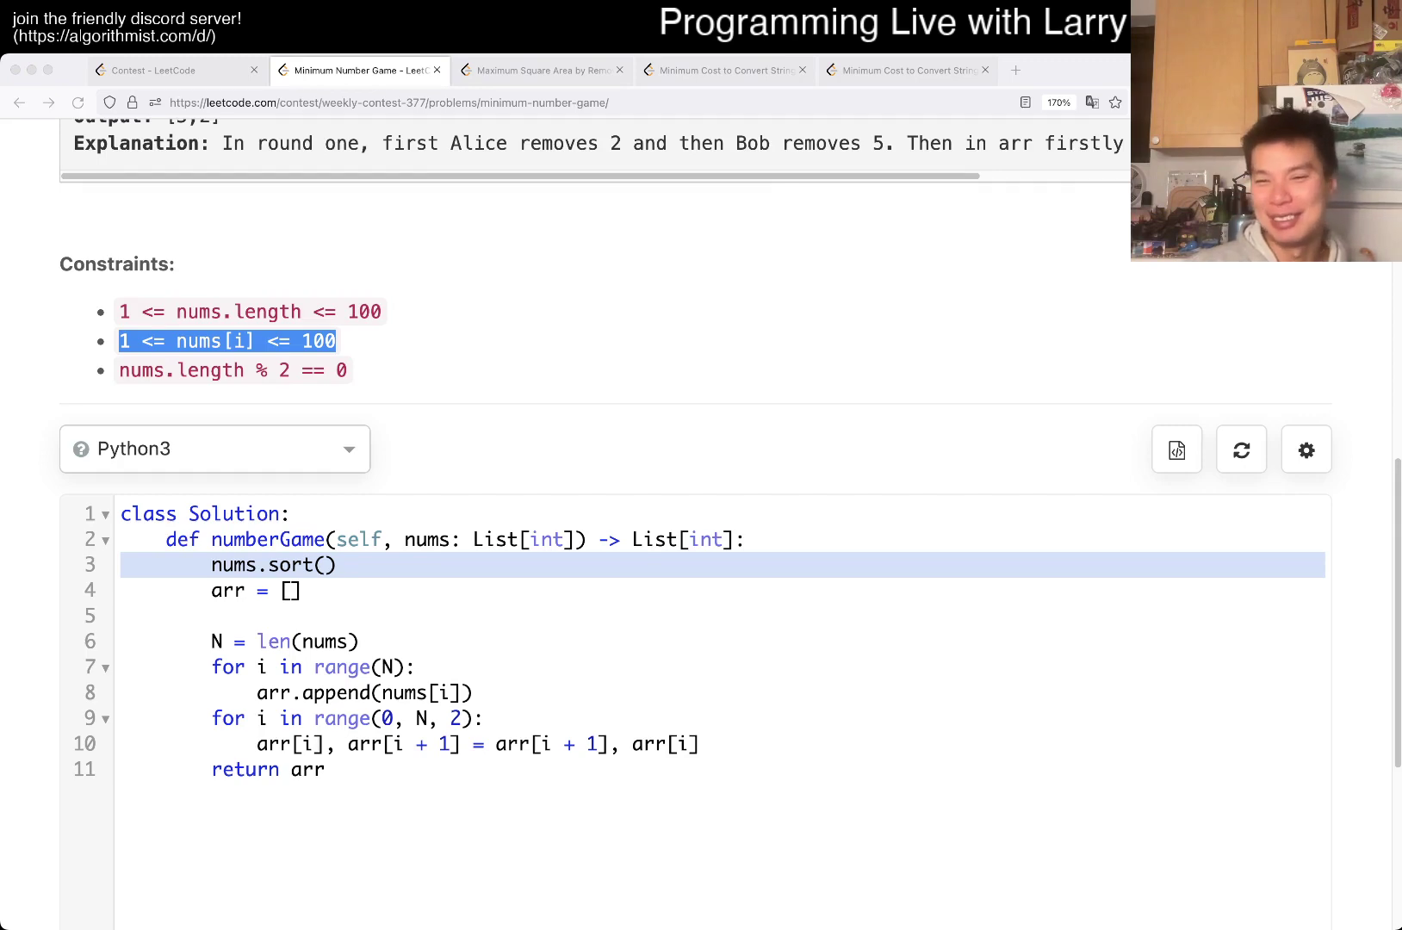
Step: Open all four contest problems, including Minimum Number Game and Maximum Square Area, in new tabs
left_click(186, 461, "super")
left_click(296, 505, "super")
left_click(216, 548, "super")
left_click(218, 593, "super")
Step: Show the Minimum Number Game problem and briefly highlight its examples and constraints
key("ctrl+Tab")
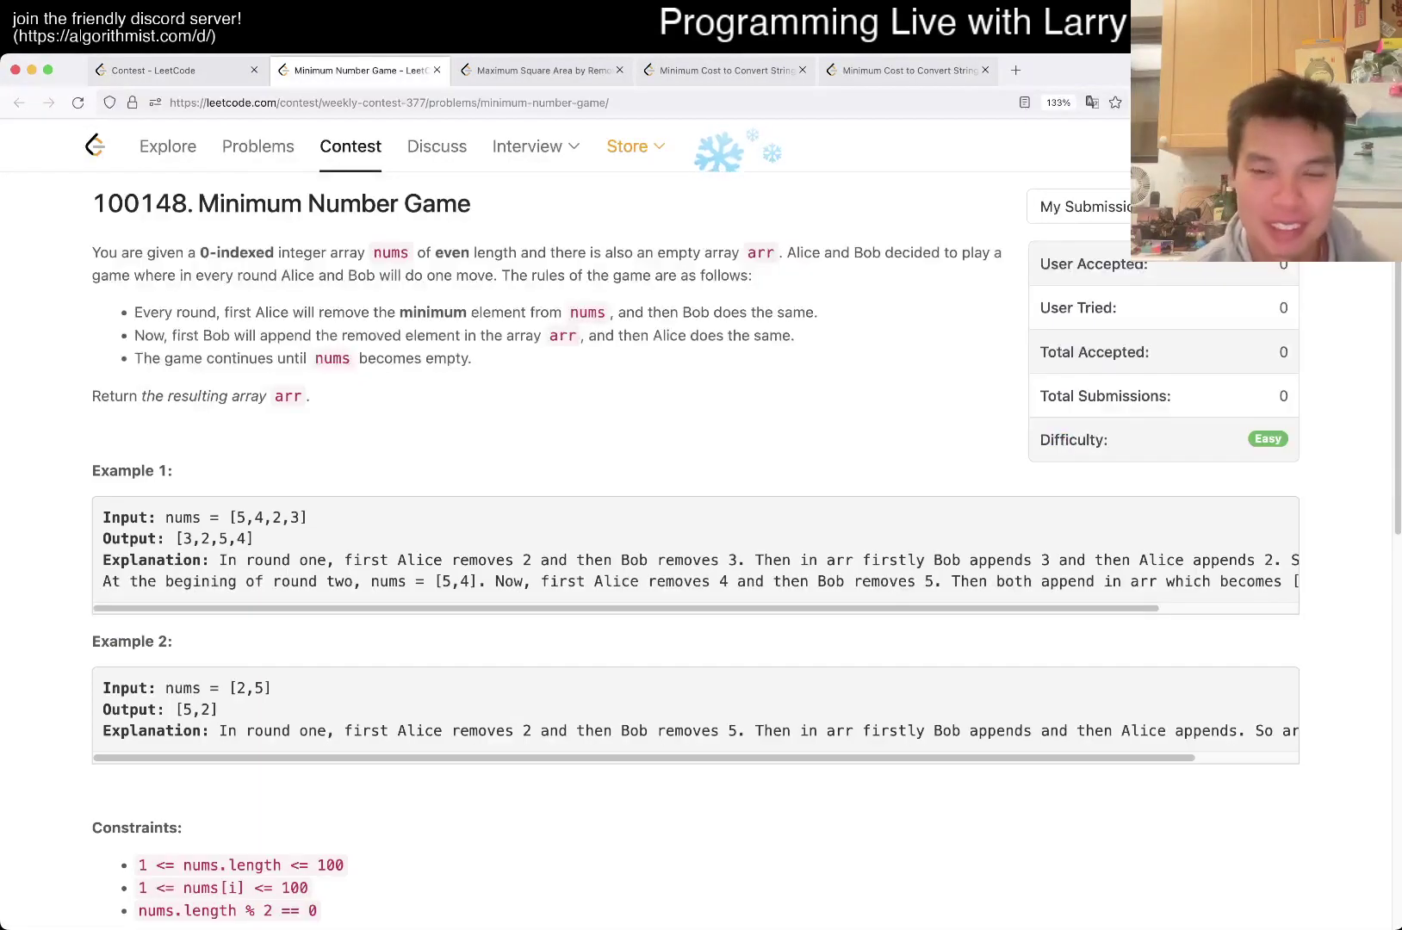
scroll(701, 493, "down", 3)
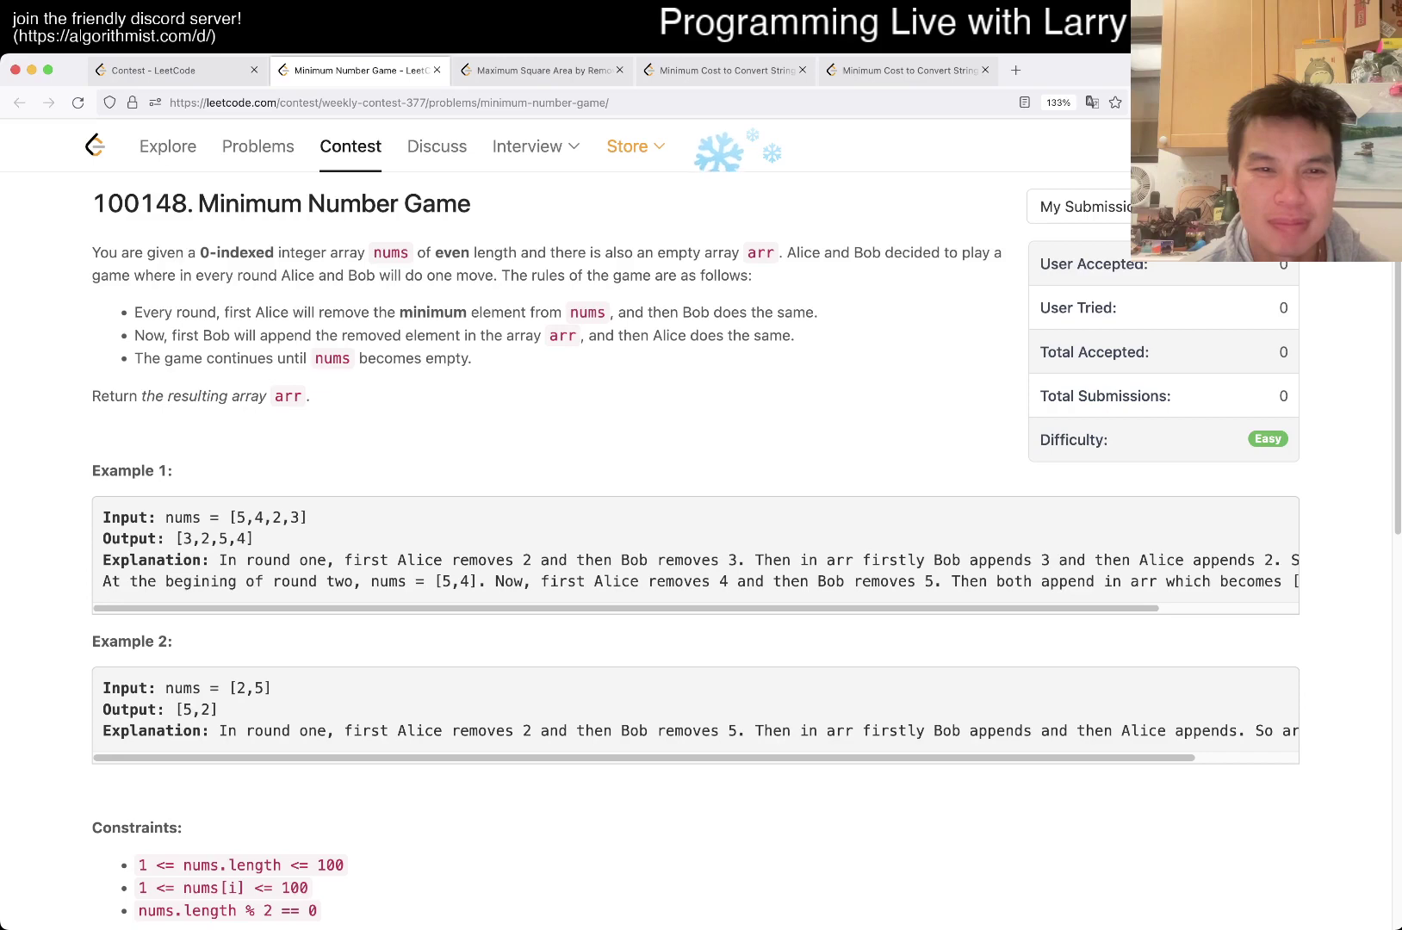
scroll(701, 525, "down", 3)
scroll(701, 525, "up", 3)
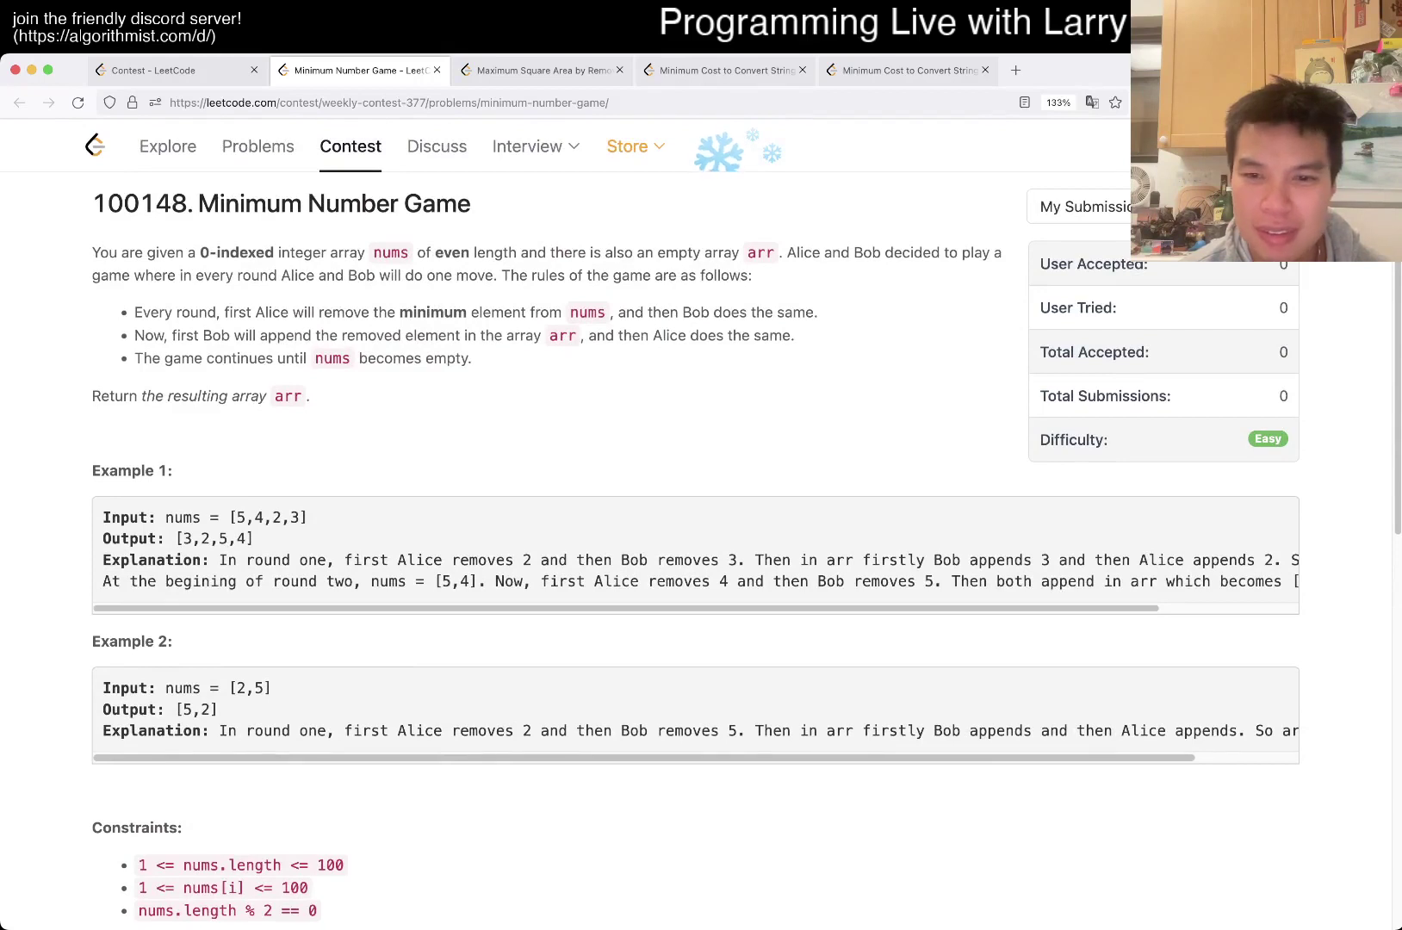
left_click_drag(92, 642, 317, 911)
key("Escape")
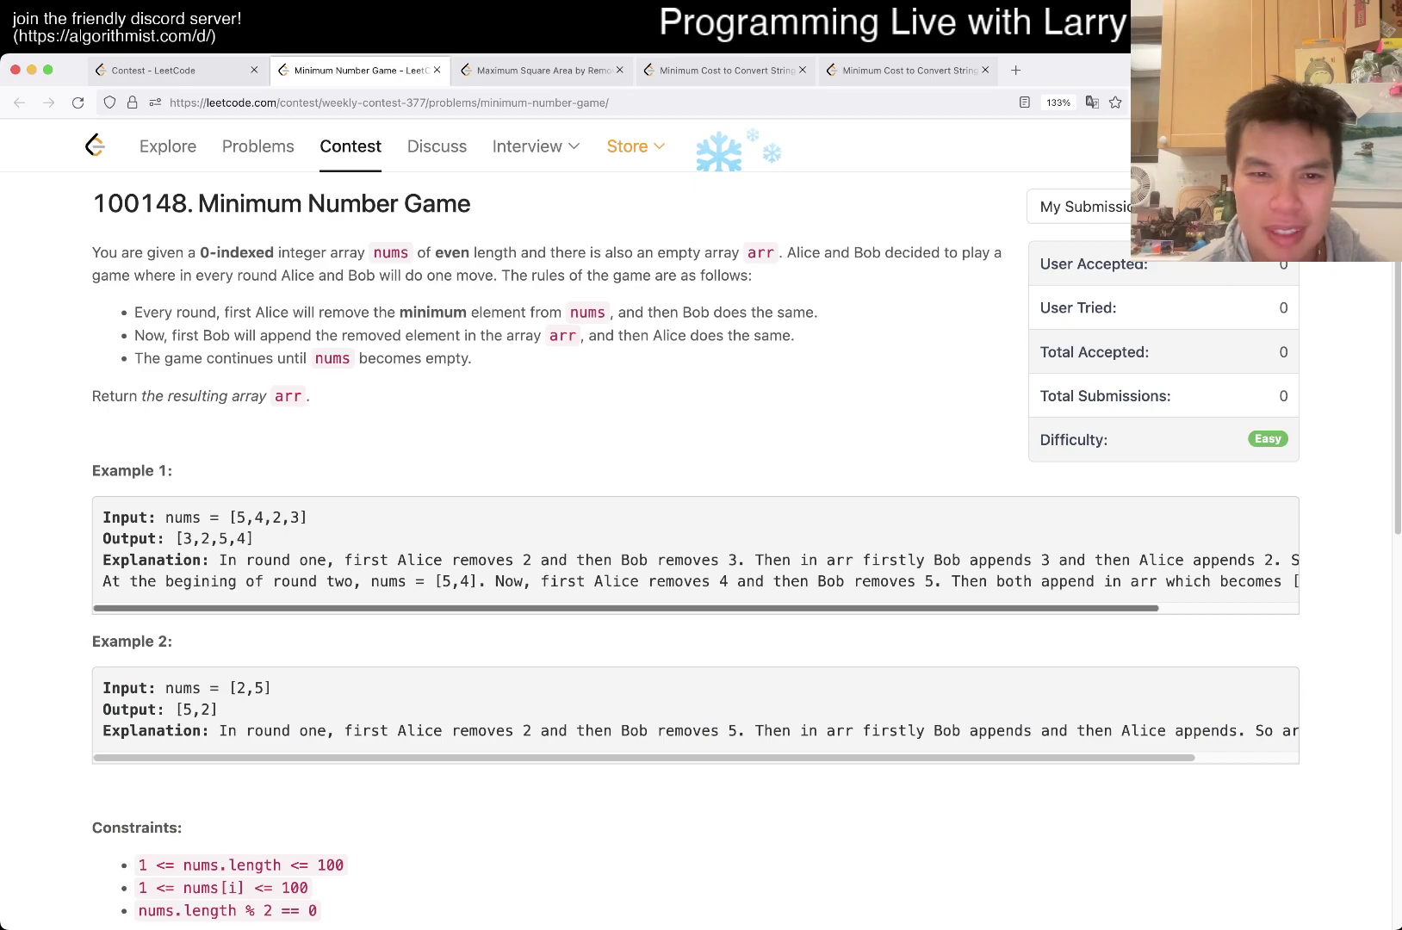
scroll(701, 437, "down", 5)
scroll(701, 437, "up", 3)
scroll(701, 437, "down", 3)
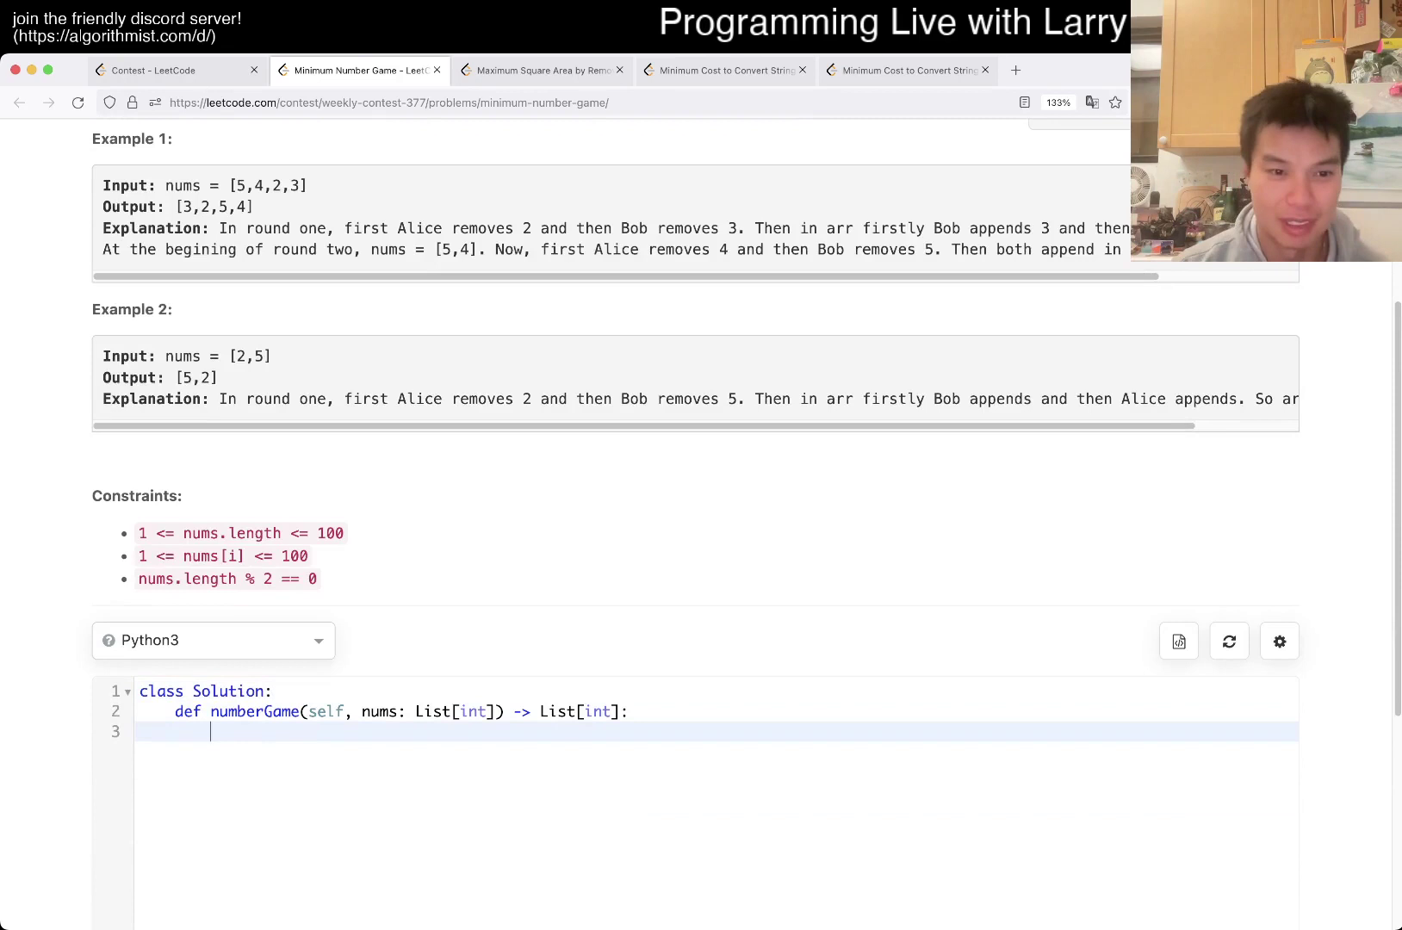
type("nums.sort()")
Step: Write nums.sort(), arr = [] and N = len(nums) at the top of numberGame
key("Return")
type("arr = []")
key("Return")
key("Return")
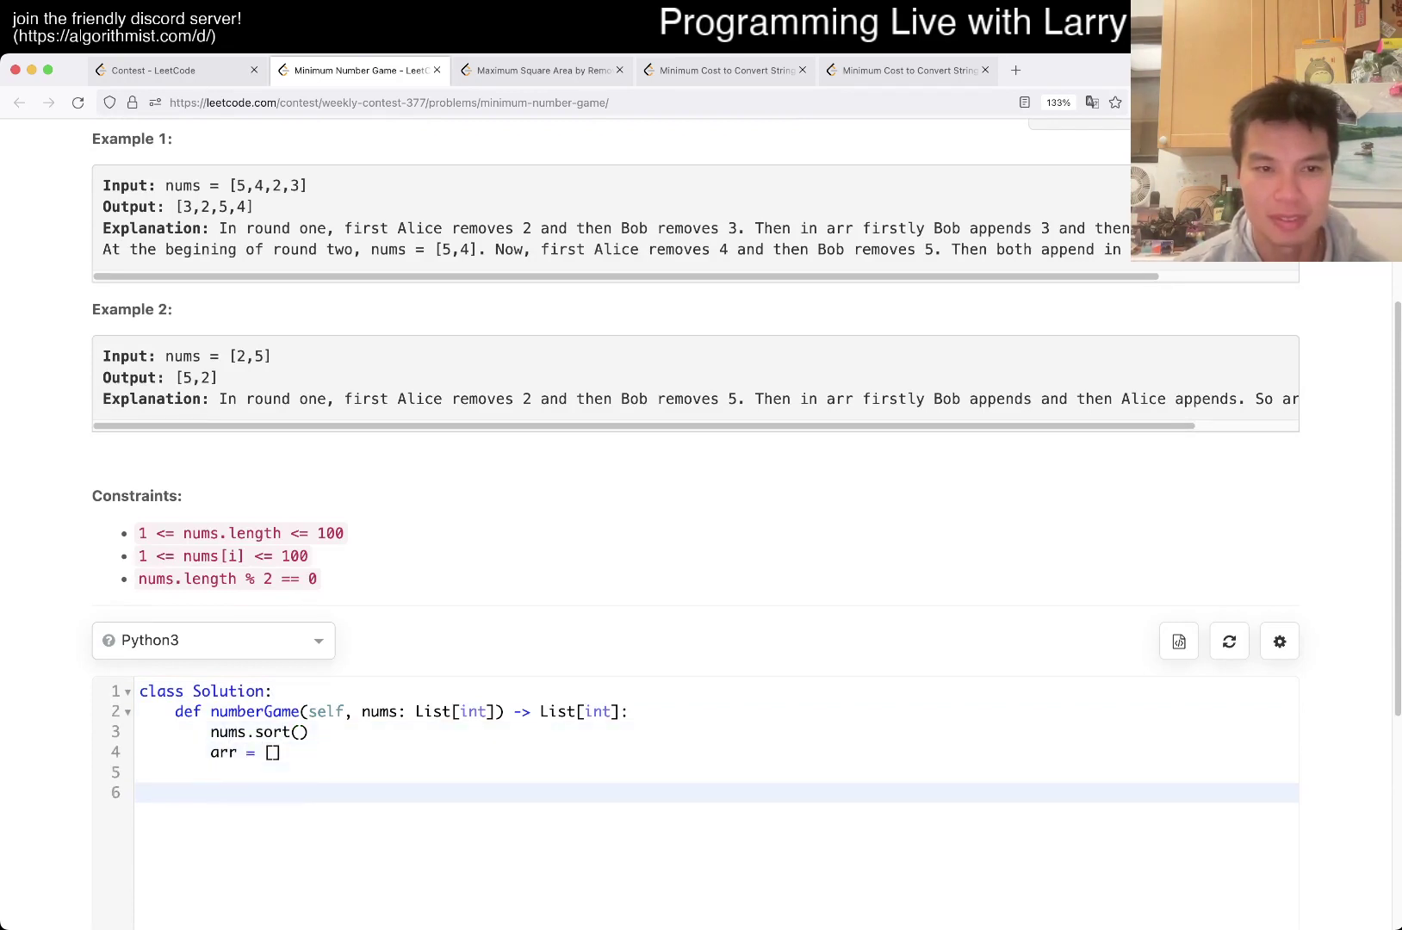
type("for ")
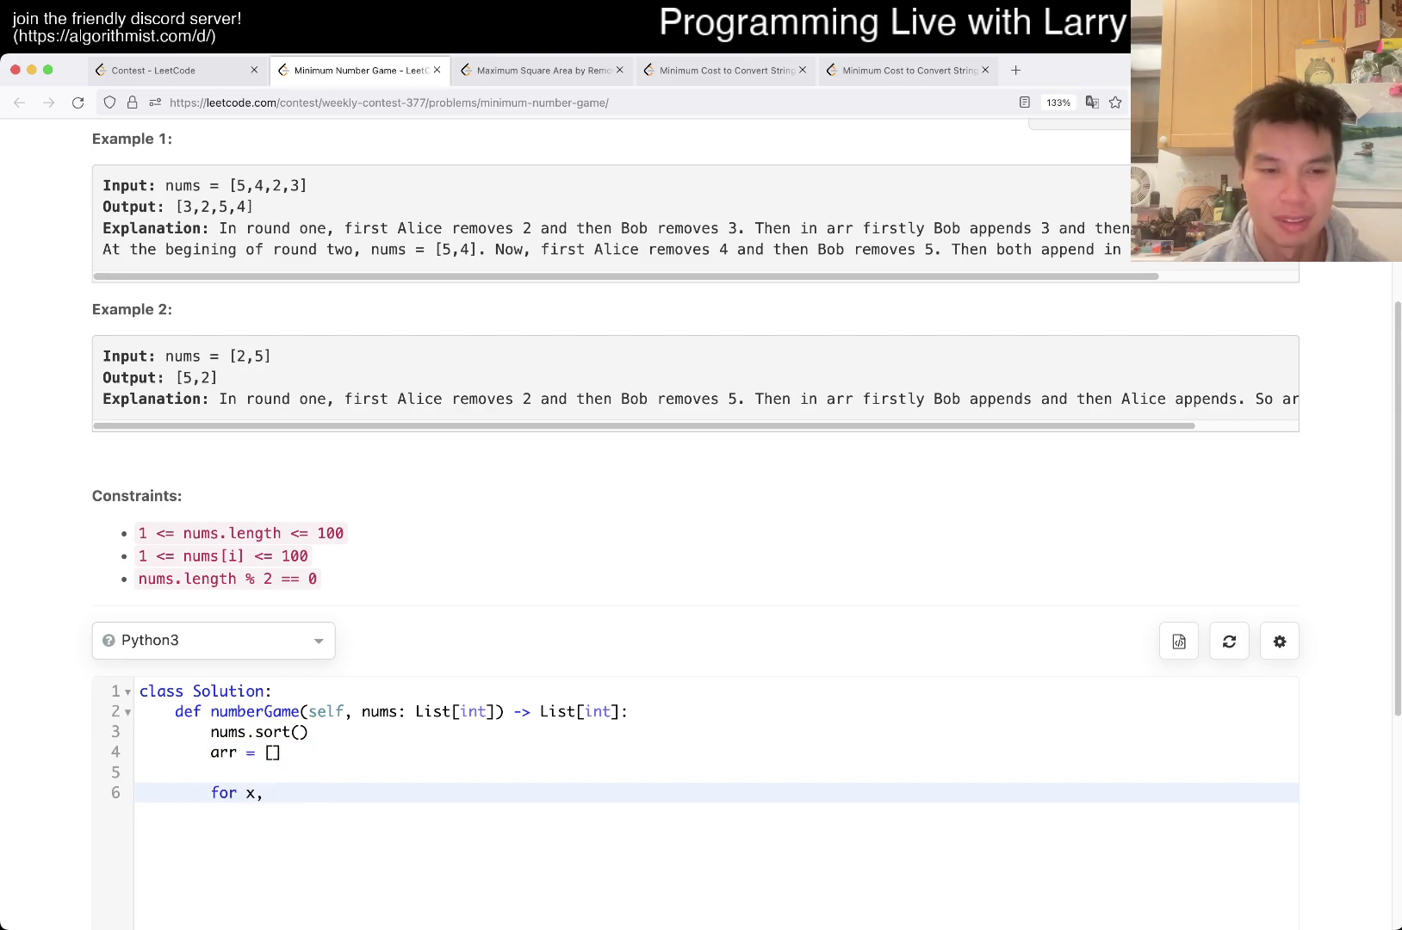
type("i in range(N):")
key("Home")
key("Return")
key("Up")
type("N = le")
type("n(nums")
Step: Add a for loop over range(N) appending nums[i] to arr
key("Down")
key("End")
key("Return")
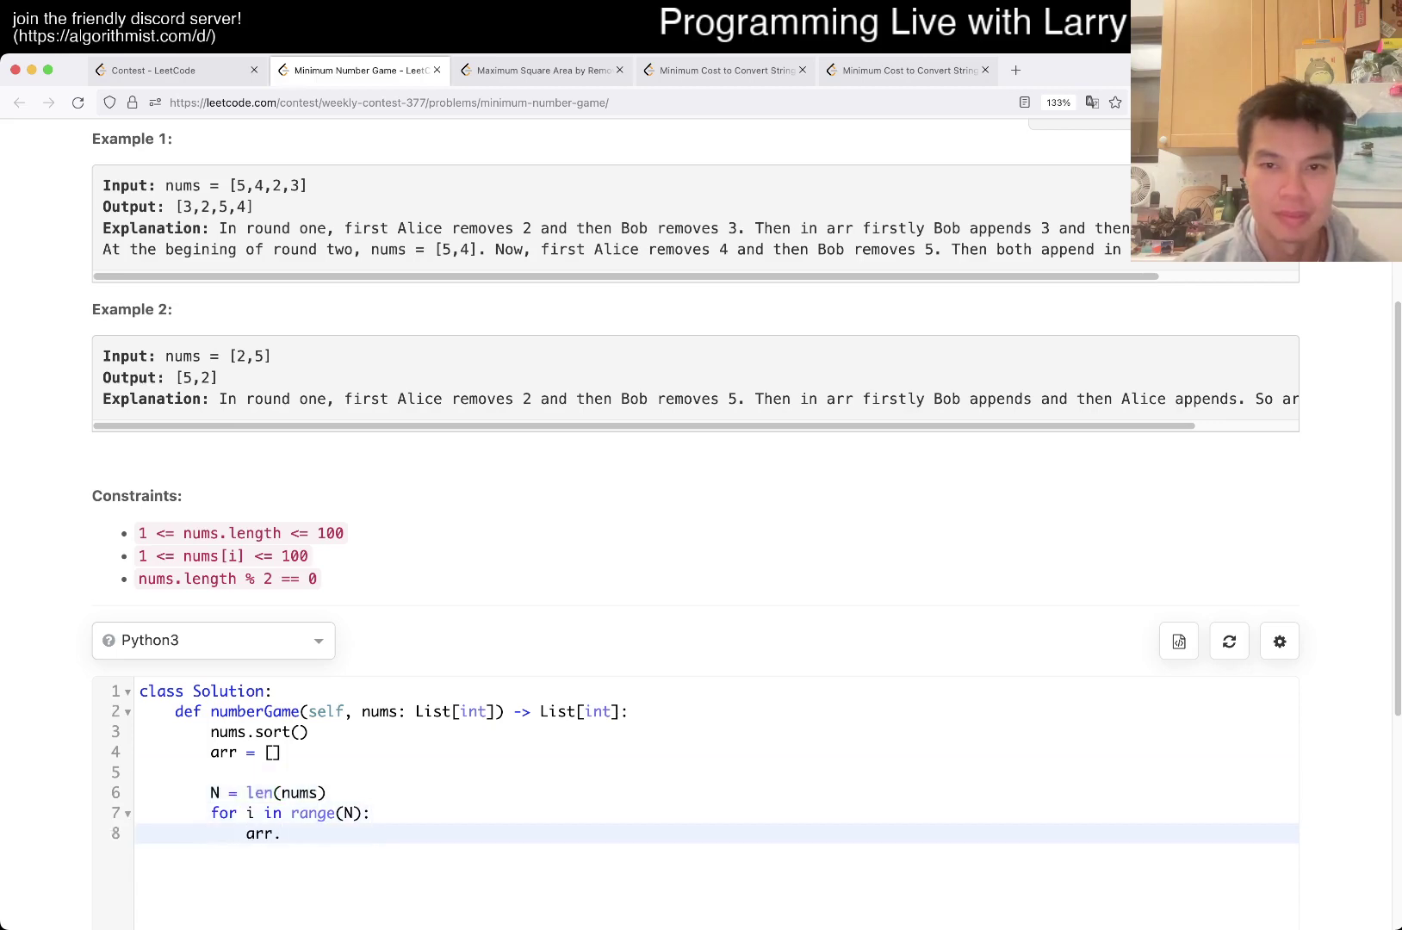
type("append(nums[i")
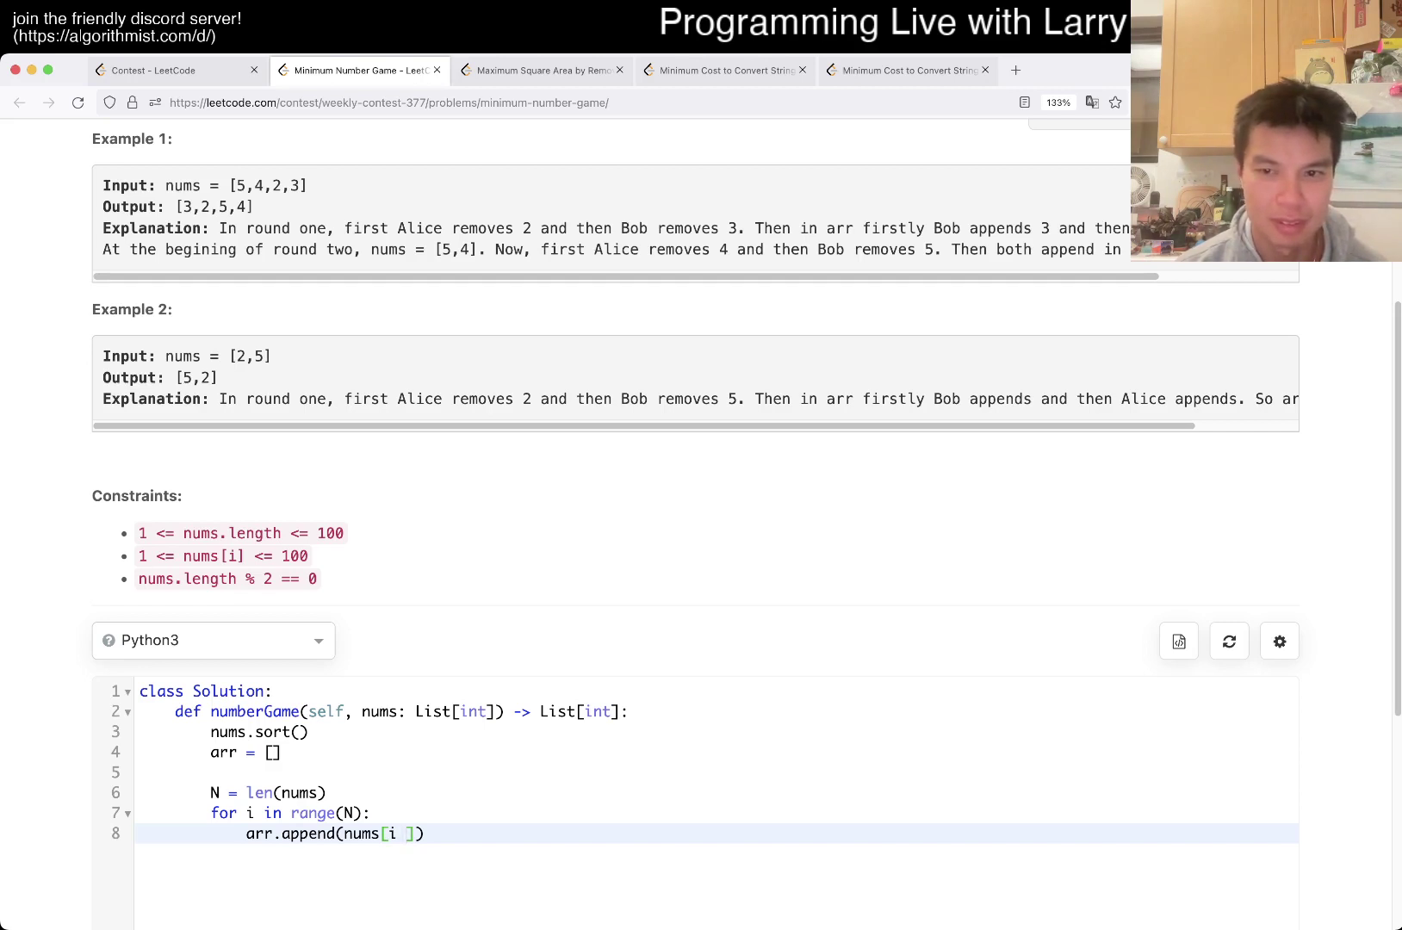
key("BackSpace")
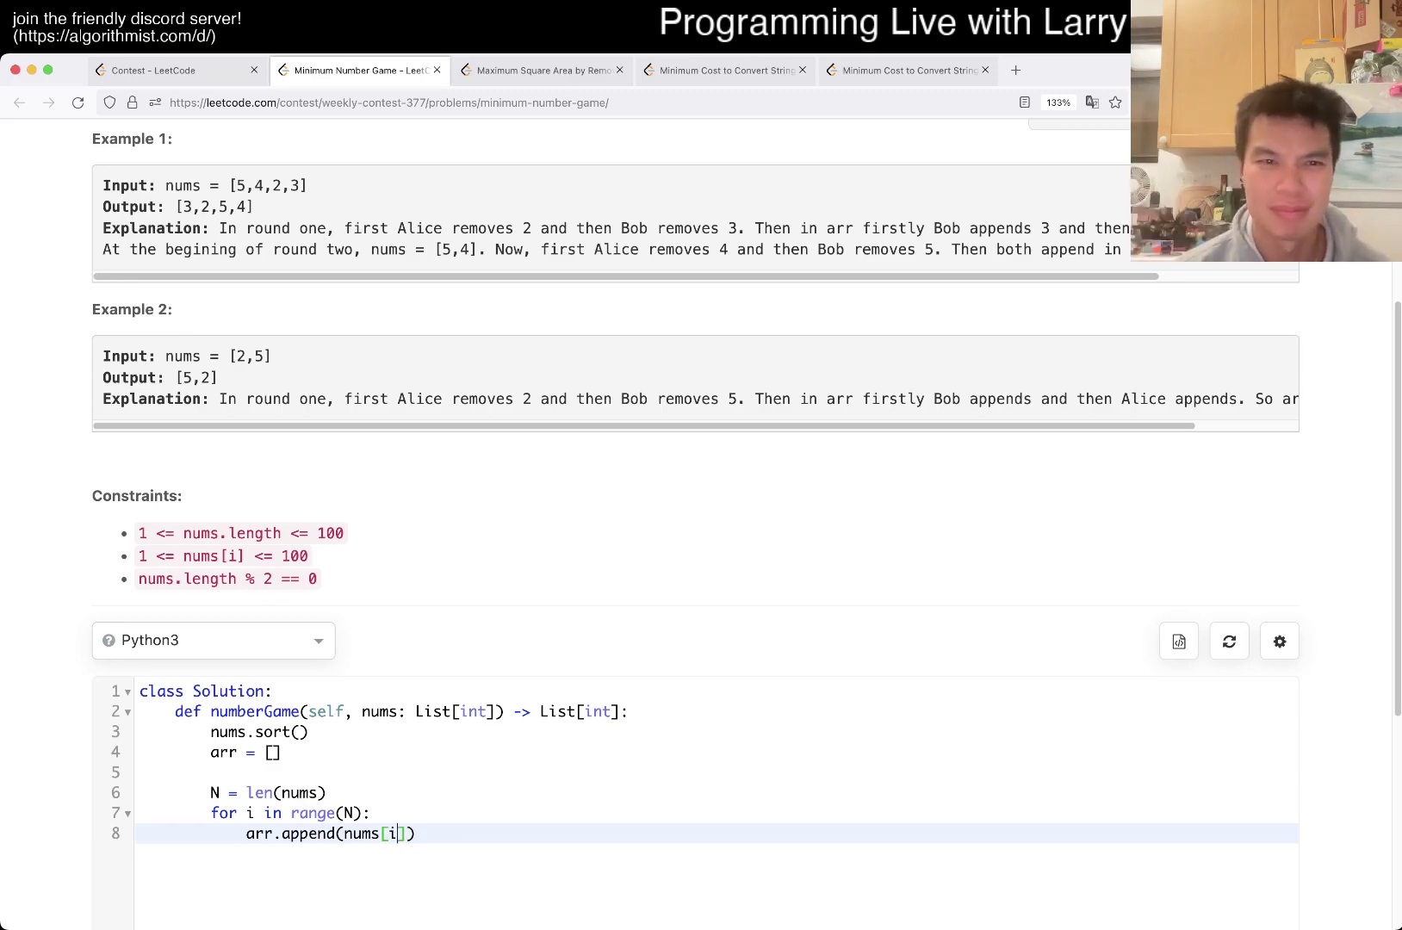
scroll(701, 492, "up", 3)
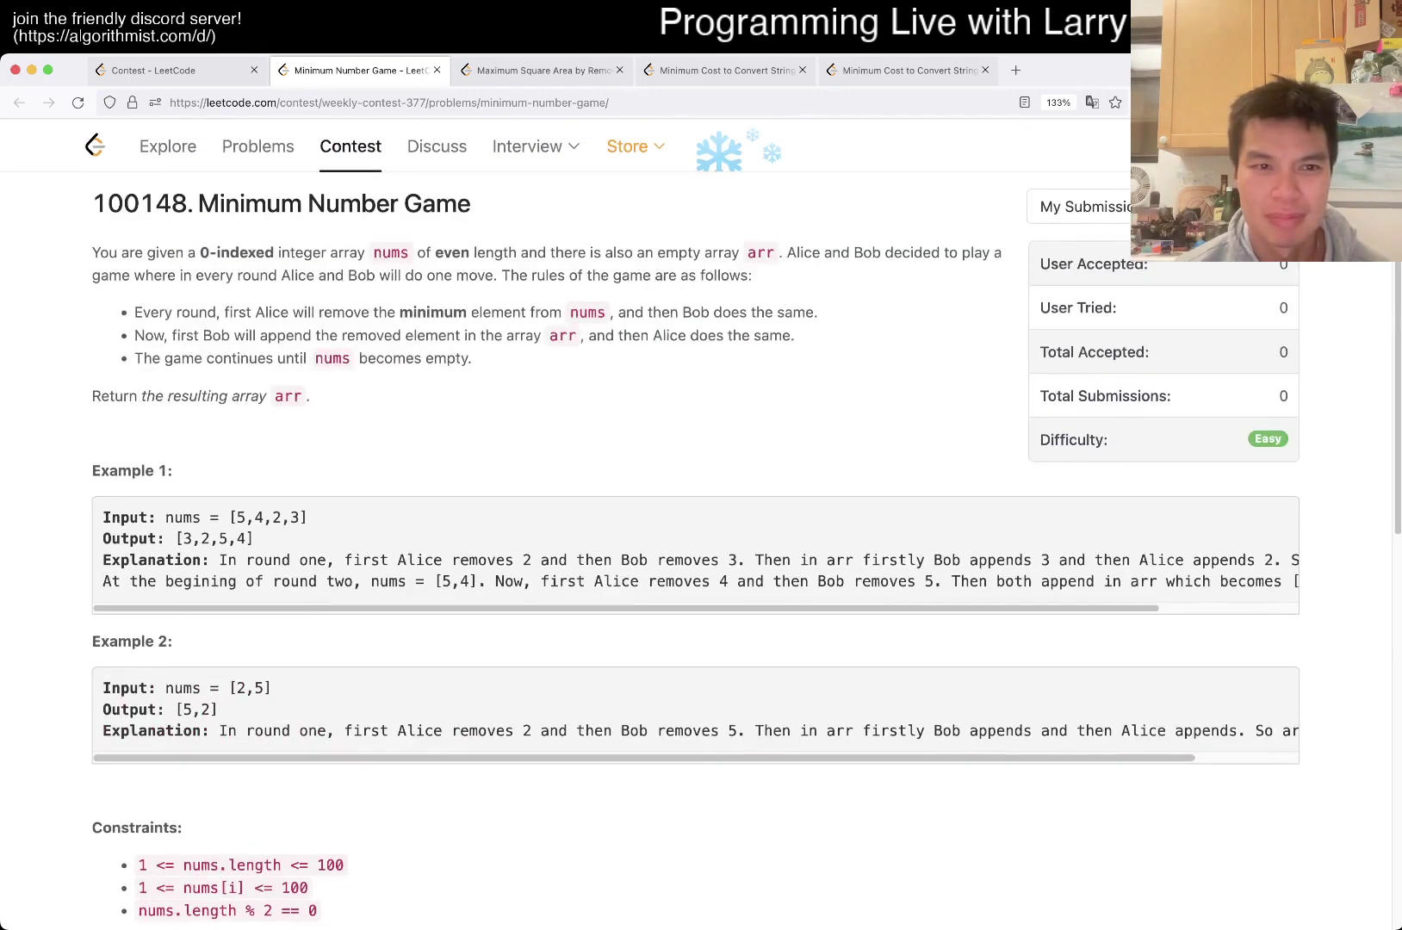
scroll(701, 492, "down", 5)
scroll(701, 493, "up", 1)
scroll(701, 492, "up", 1)
type("])")
Step: Add the range(0, N, 2) loop swapping each adjacent pair and return arr
key("Return")
type("for i in range(0, N, 2):")
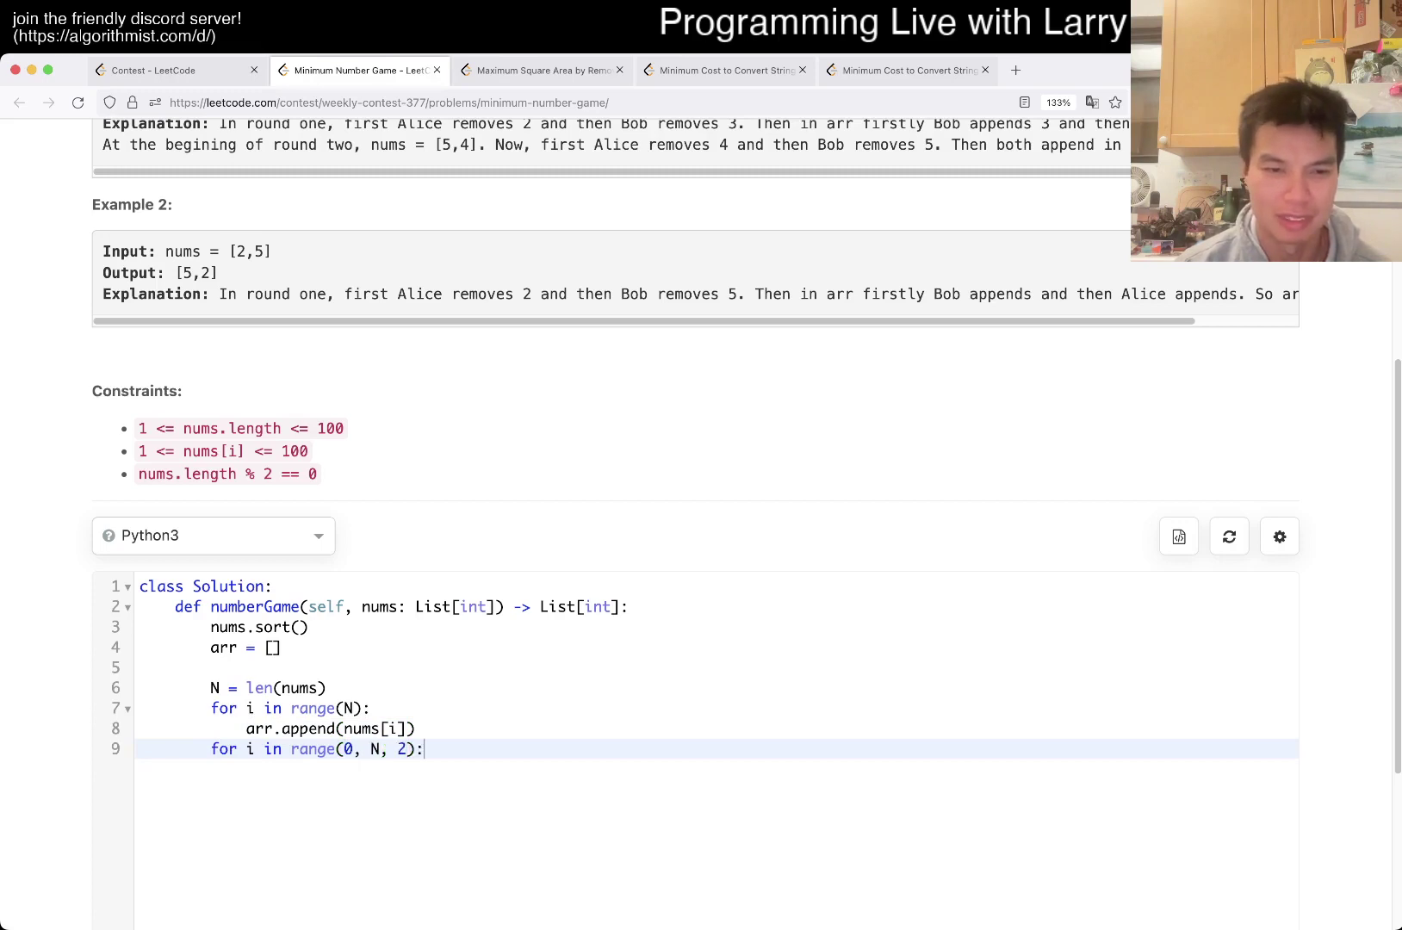
key("Return")
type("arr[i")
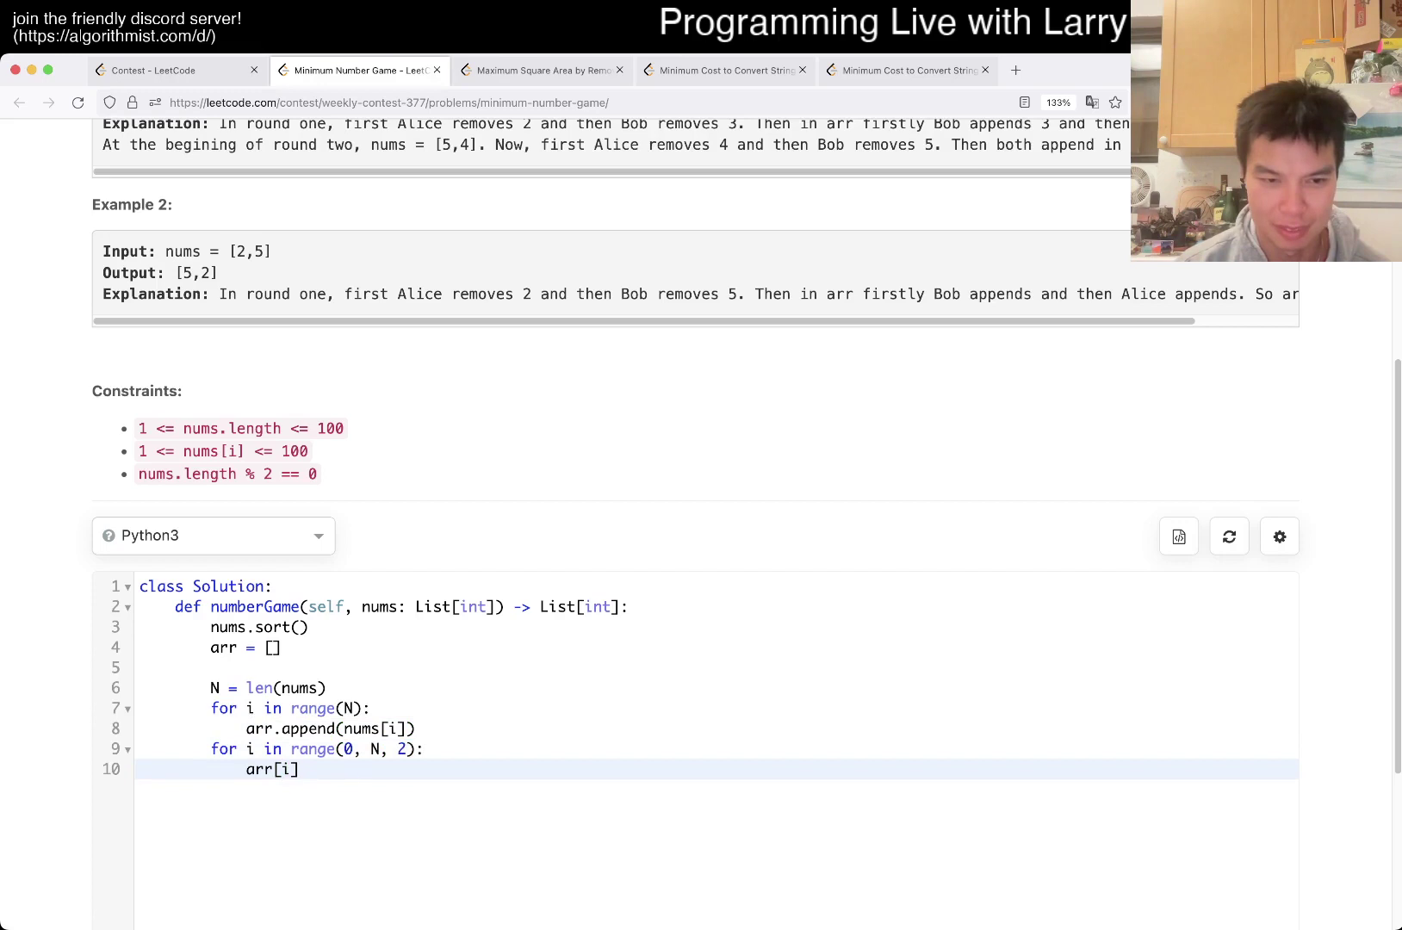
type(" , arr[i + 1], ")
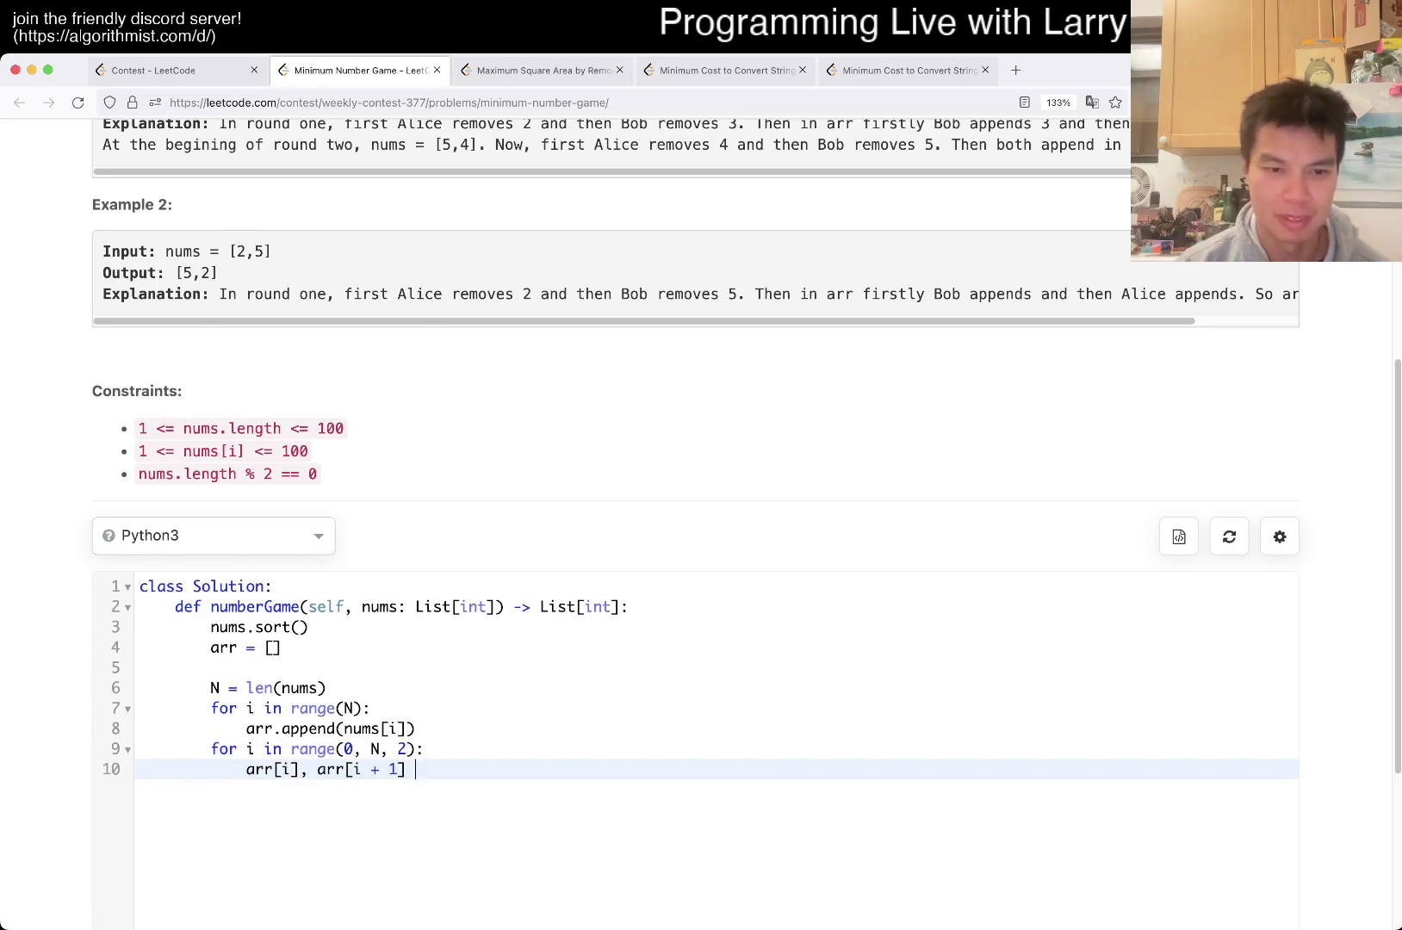
type(" arr[i + 1]")
type("rr[i + 1], arr[i")
key("Return")
key("BackSpace")
type("return arr")
scroll(701, 493, "down", 5)
Step: Run the solution on the example testcases, getting [3,2,5,4] and [5,2], then submit it
left_click(351, 836)
left_click(1137, 836)
scroll(701, 492, "up", 10)
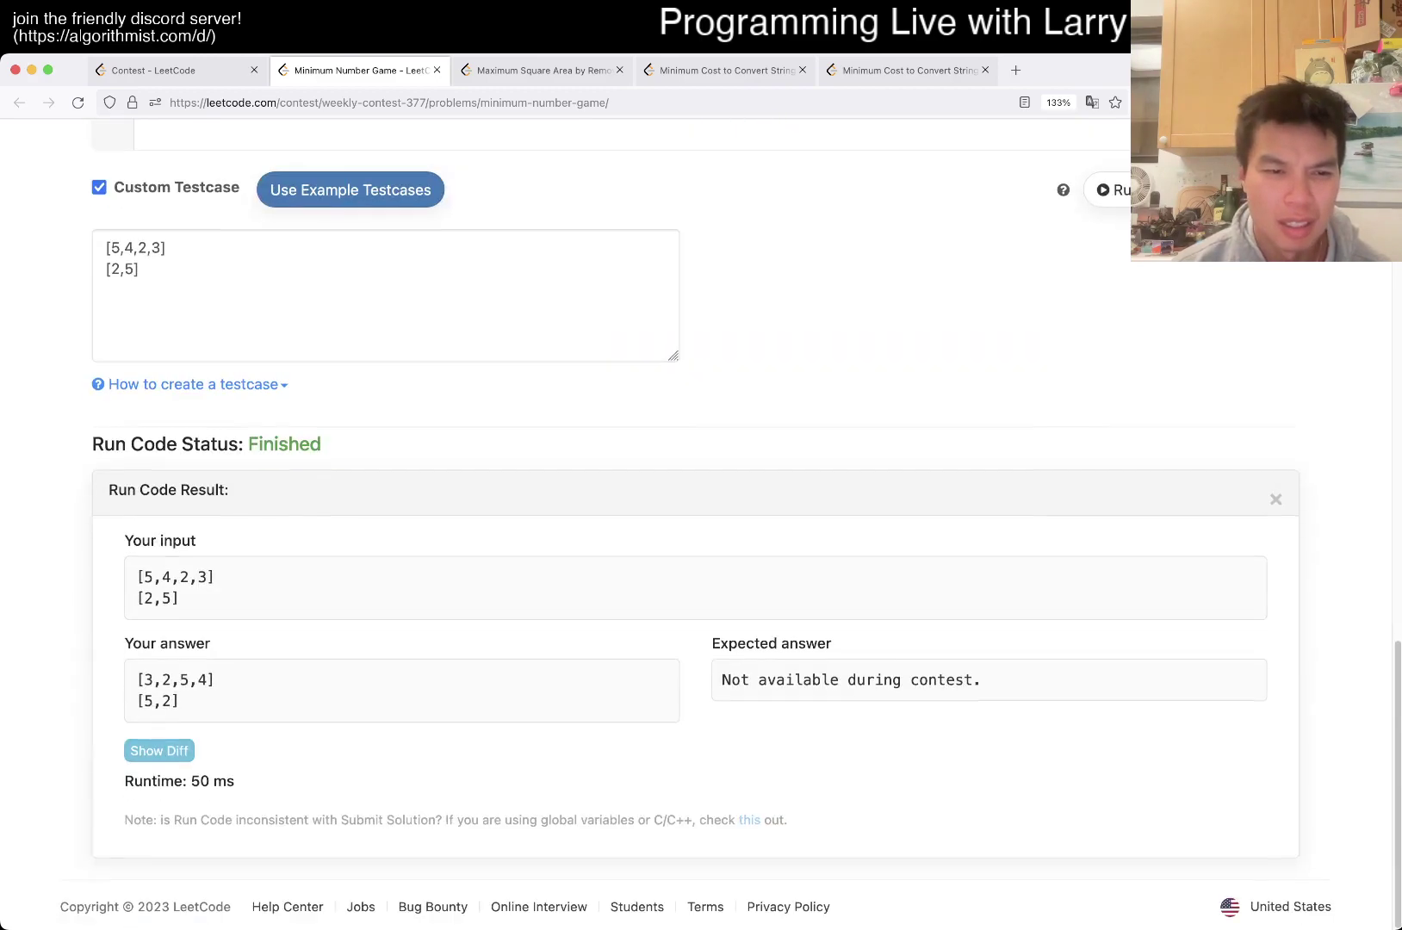
scroll(701, 493, "up", 15)
scroll(701, 493, "down", 15)
scroll(701, 493, "up", 3)
key("super+Return")
Step: Close the finished Minimum Number Game page, landing on the Maximum Square Area problem
key("super+w")
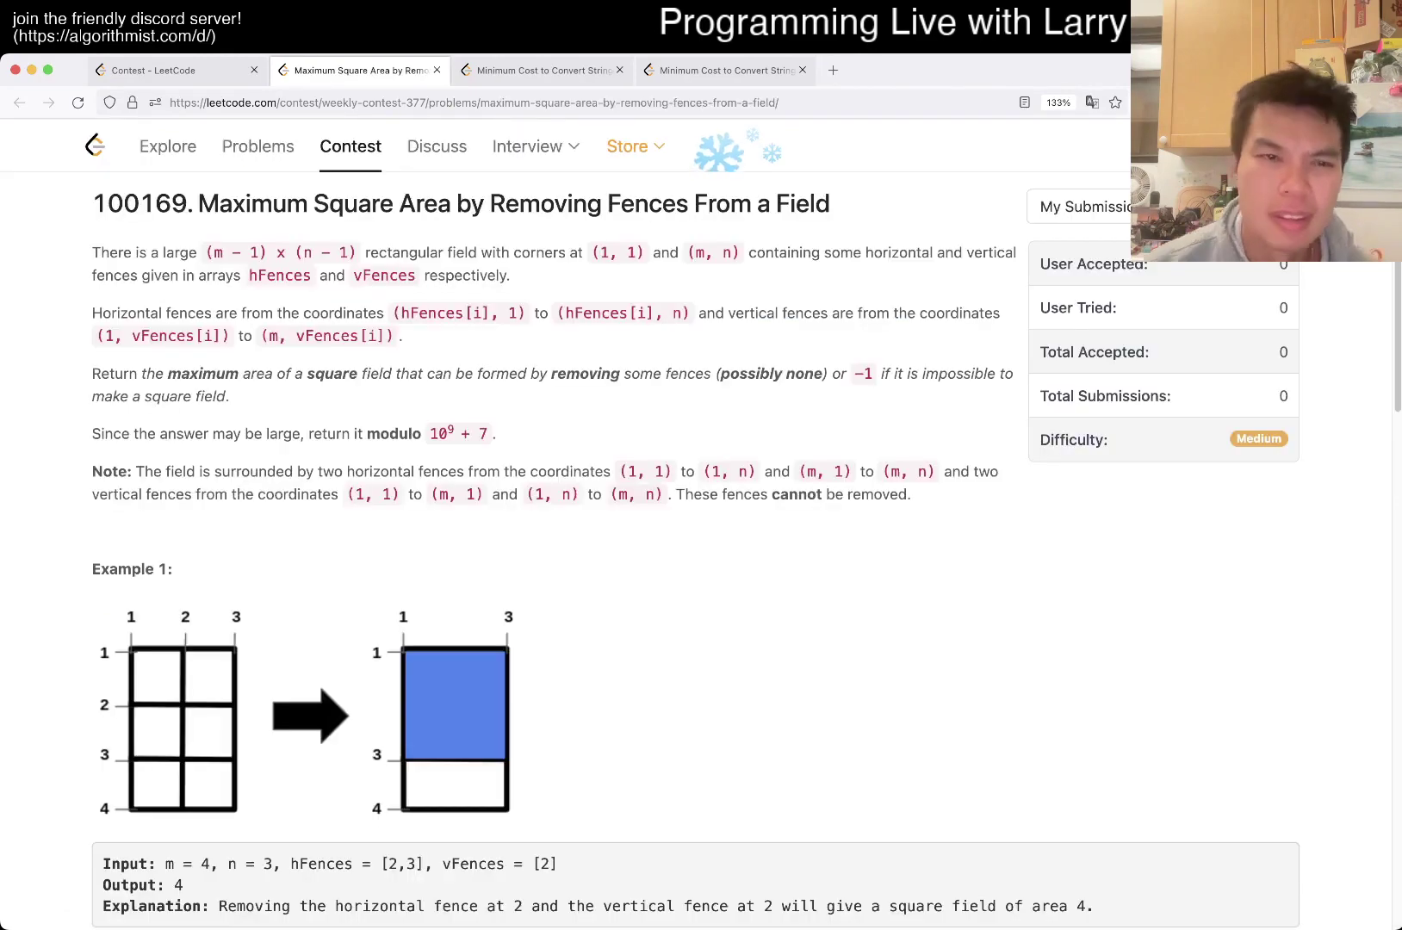